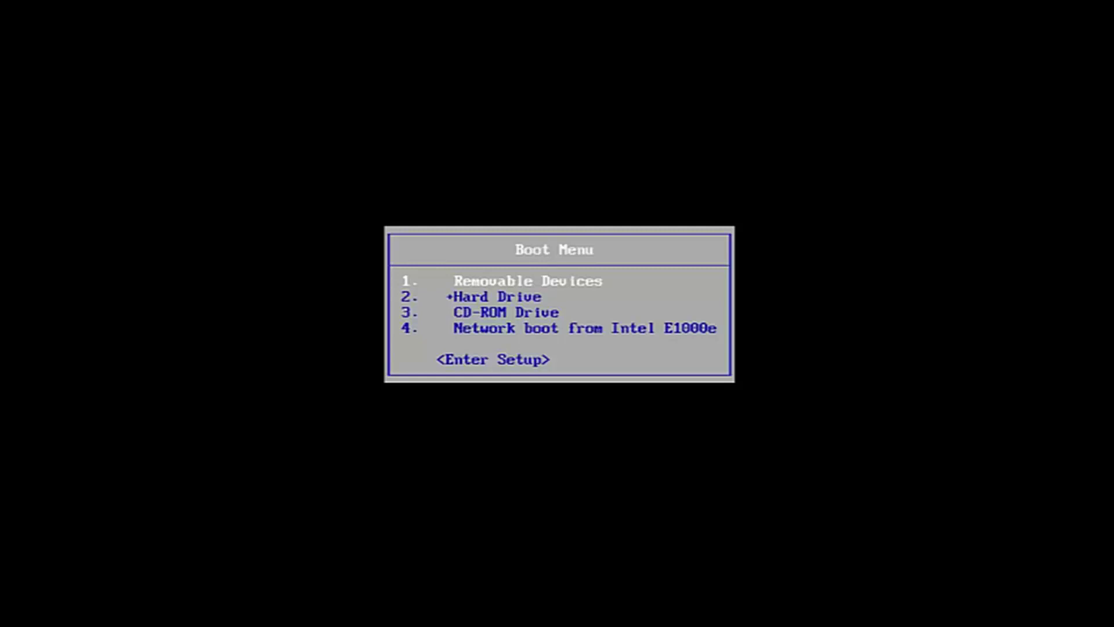
- Boot from the CD-ROM drive in the BIOS Boot Menu and confirm booting from the disc
key(Down)
key(Down)
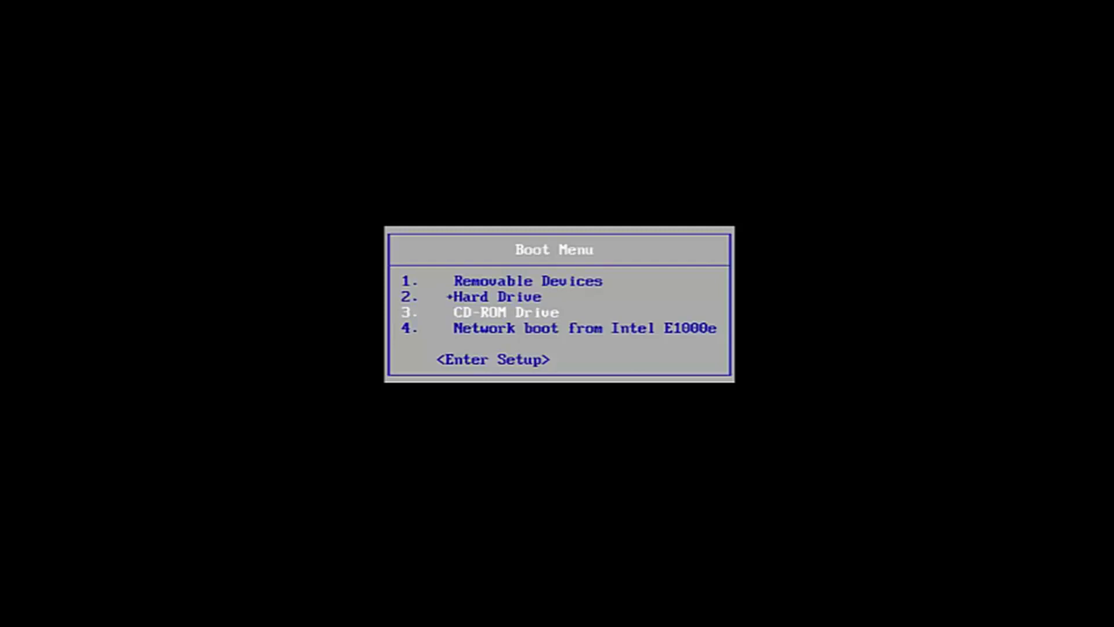
key(Return)
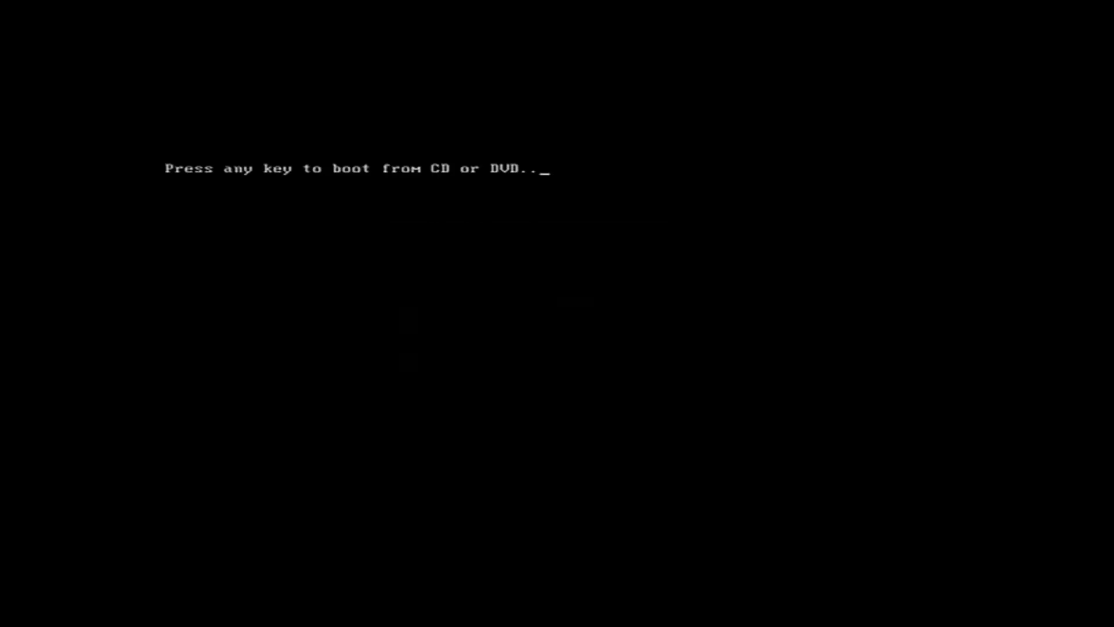
key(Return)
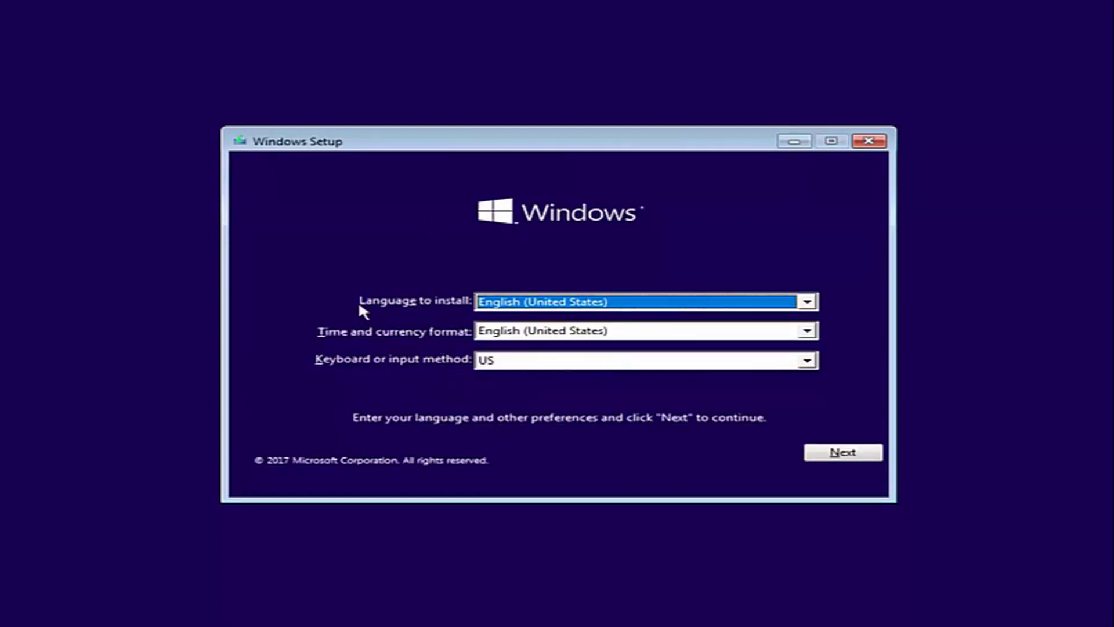
- Go from the language page through Repair your computer, Troubleshoot and Advanced options to Command Prompt
click(841, 454)
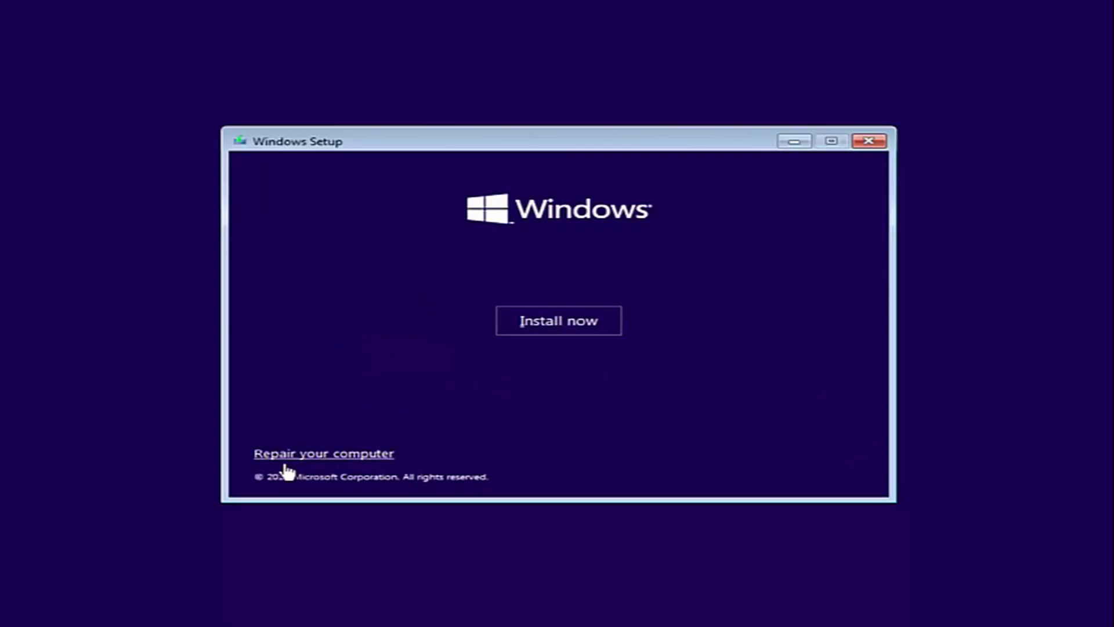
click(344, 454)
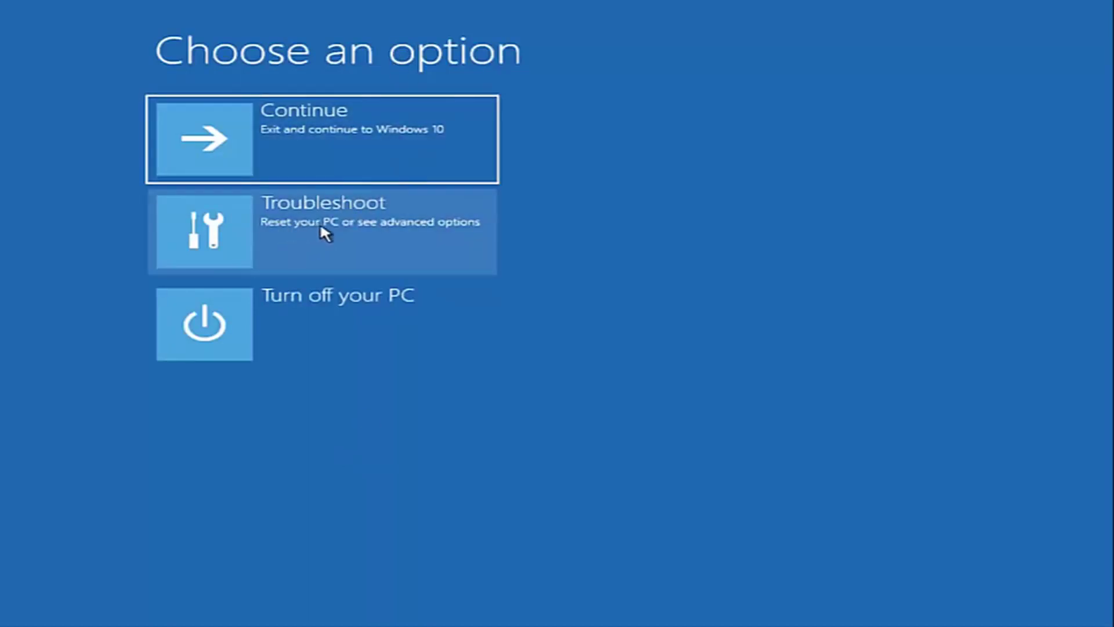
click(333, 233)
click(333, 232)
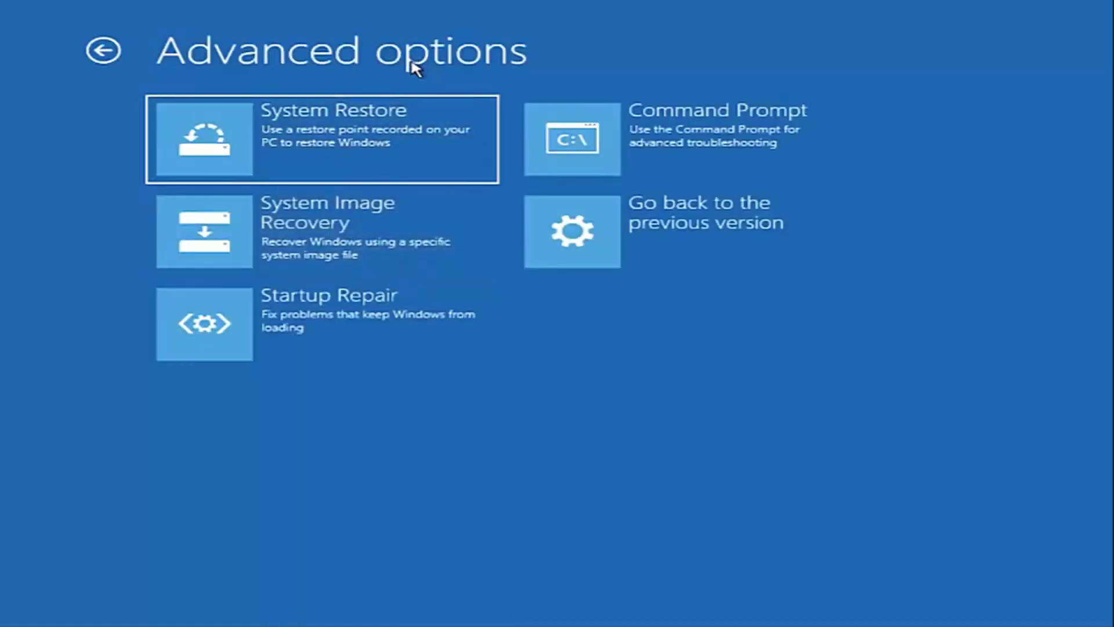
click(644, 142)
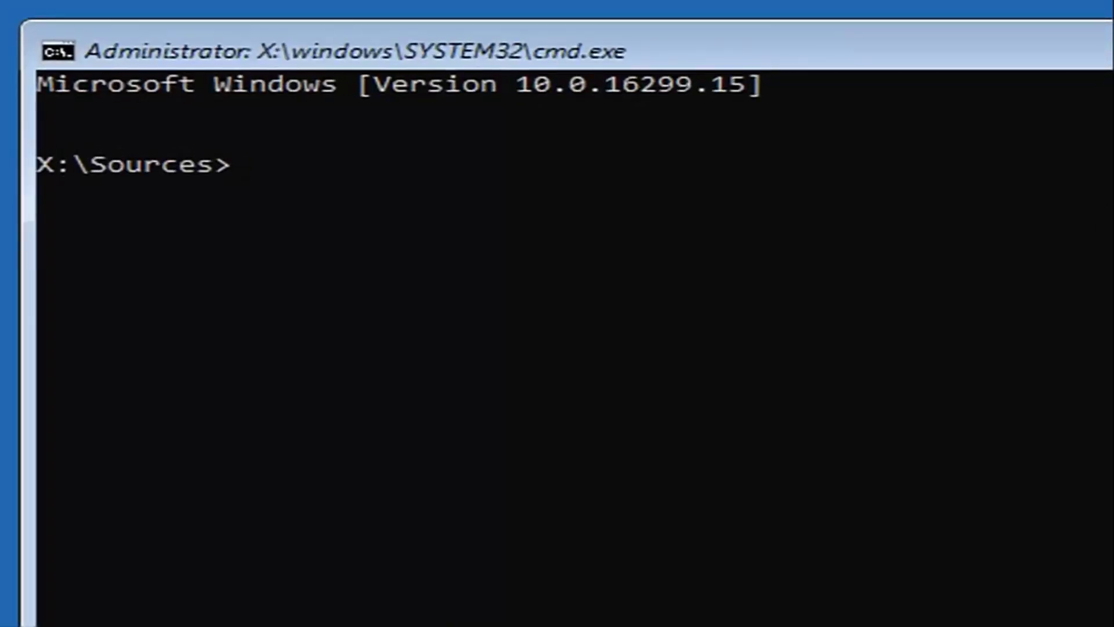
- Start DiskPart and list disks, showing a single online 25 GB Disk 0
text(diskpart)
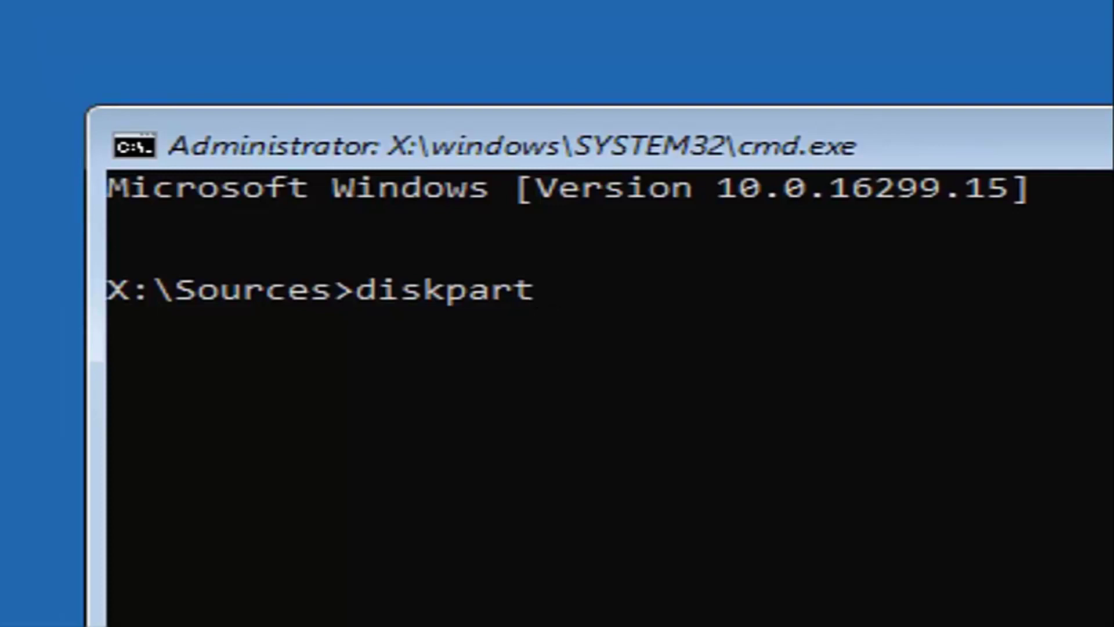
key(Return)
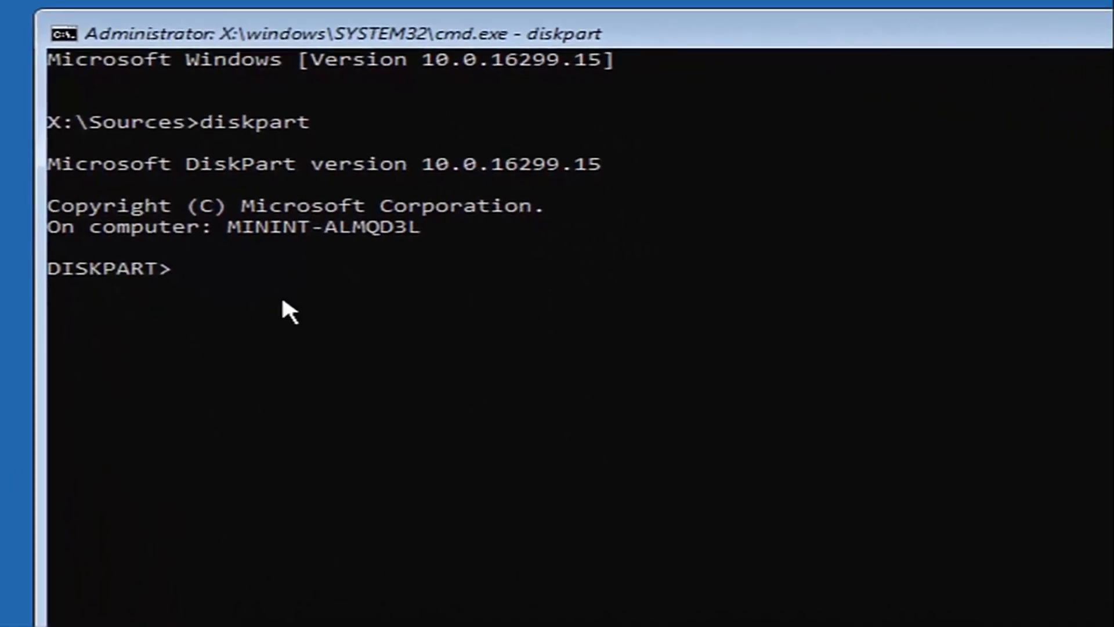
text(list disk)
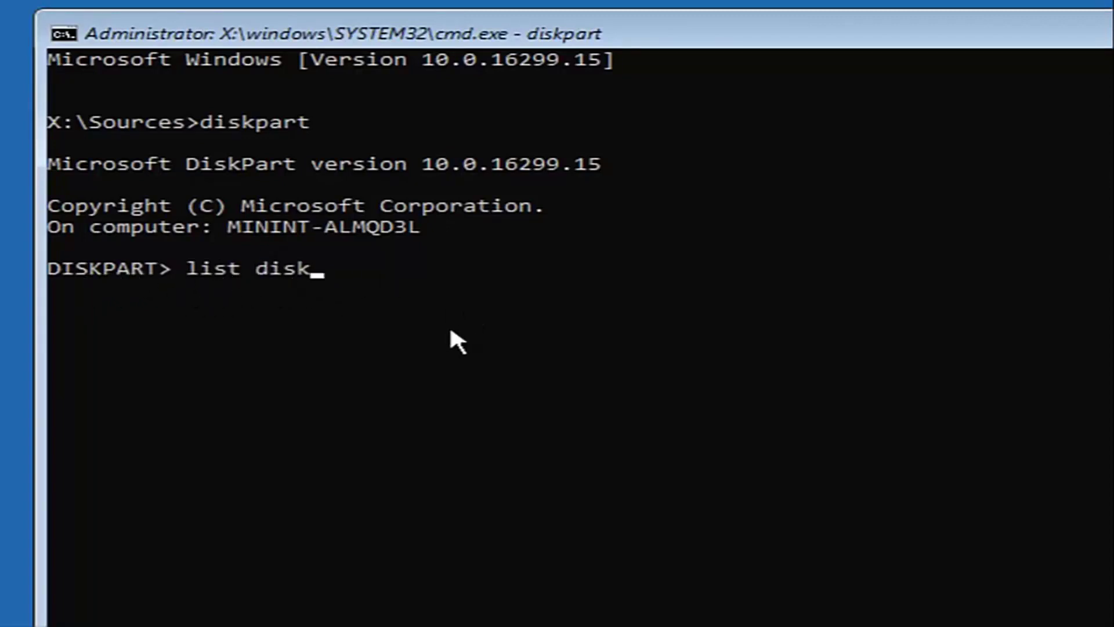
key(Return)
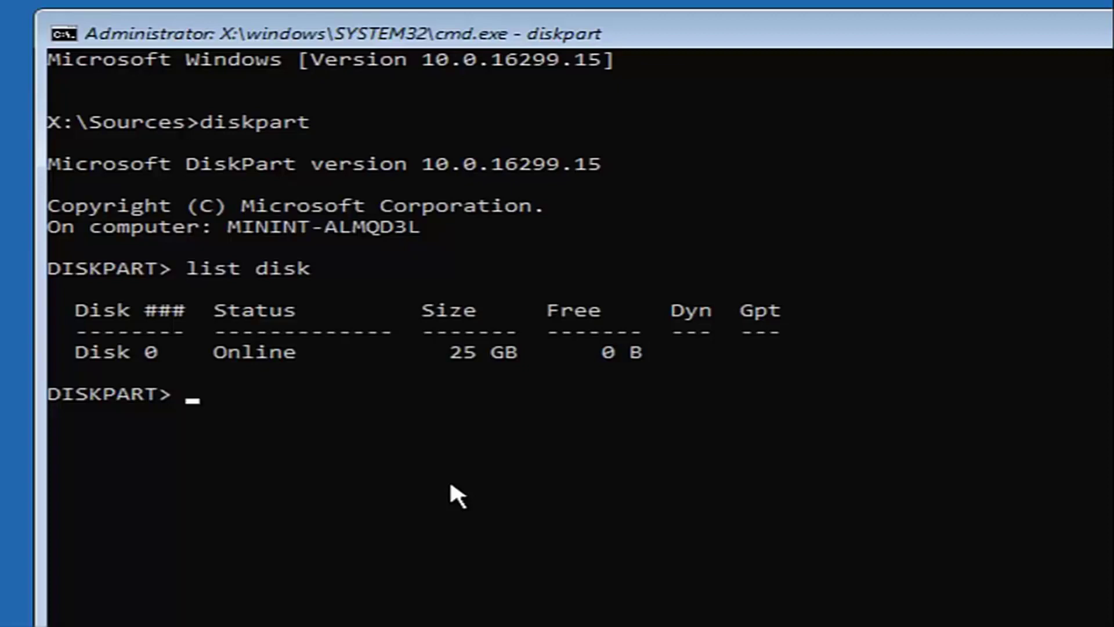
- Select disk 0 and list its 549 MB and 24 GB partitions
text(selec)
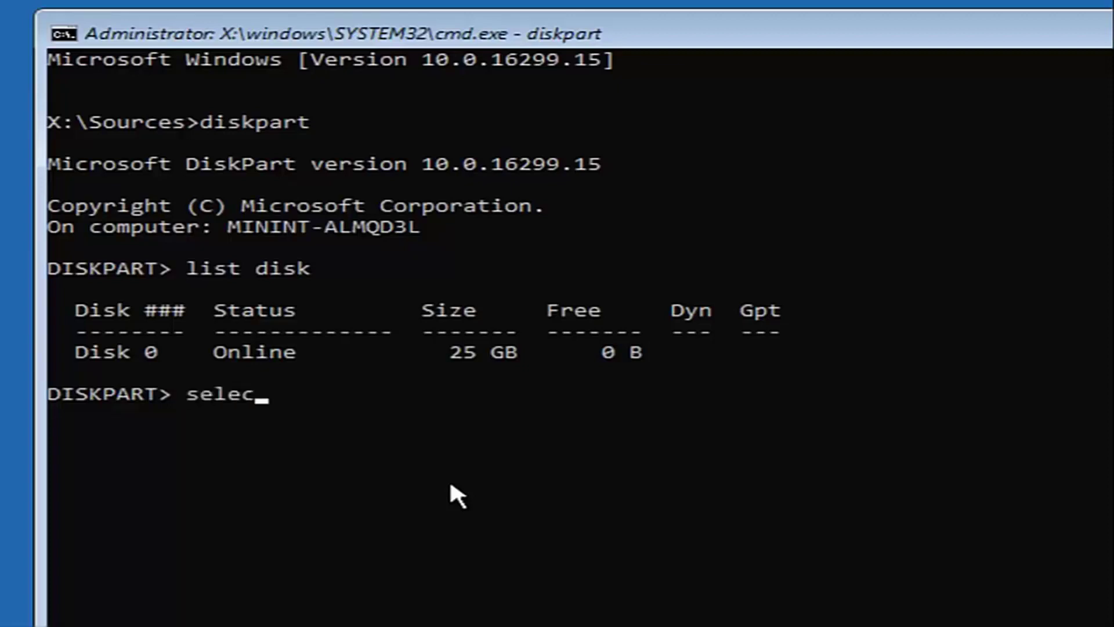
text(t disk )
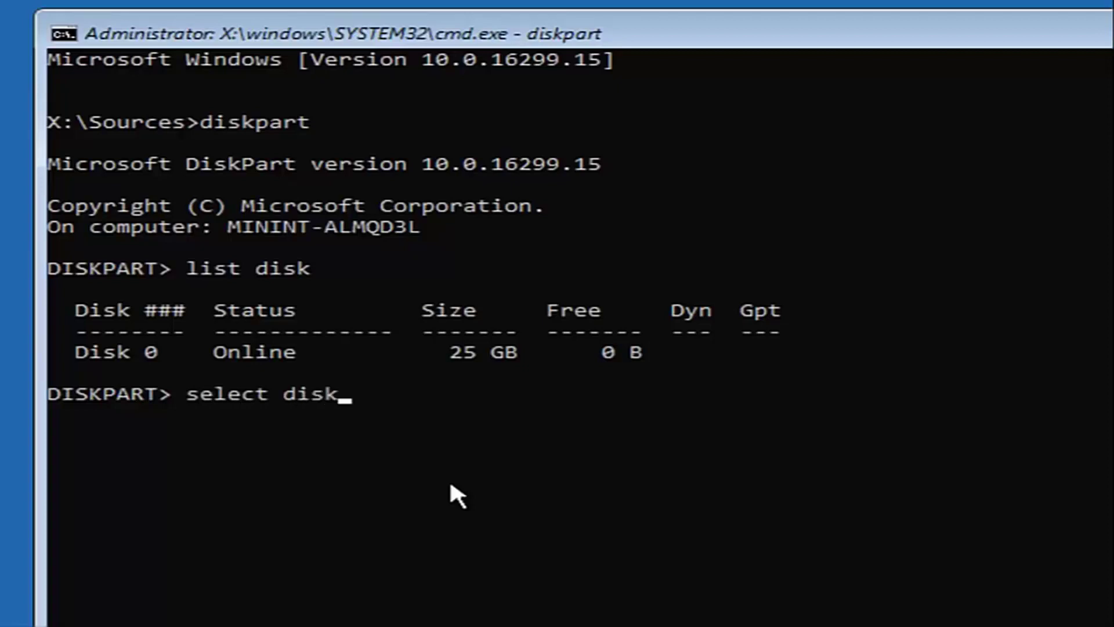
text(0)
key(Return)
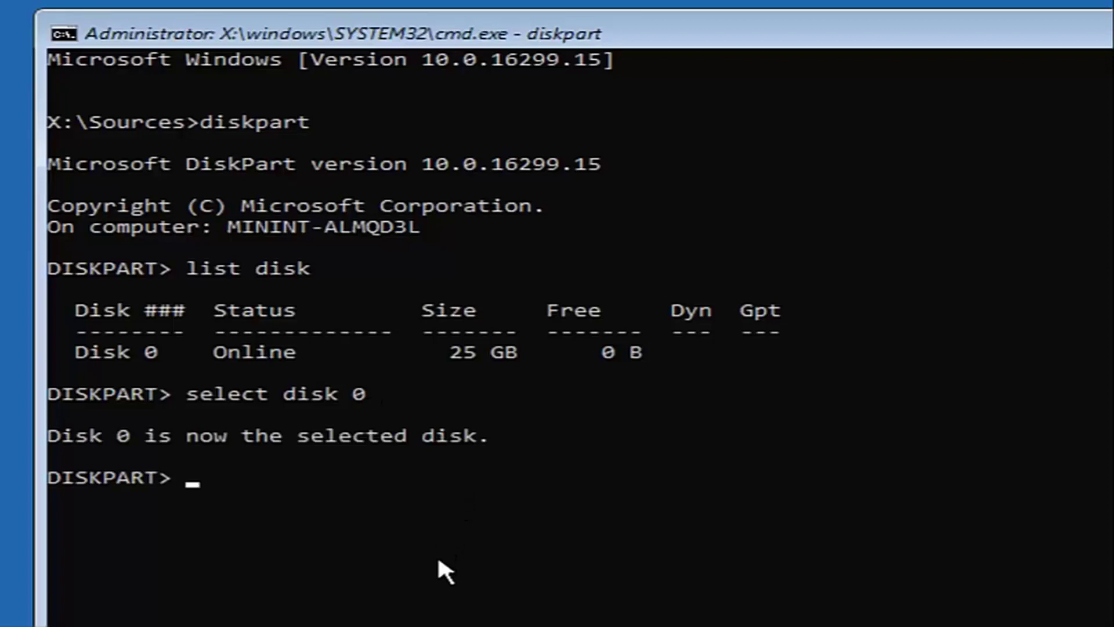
text(list partition)
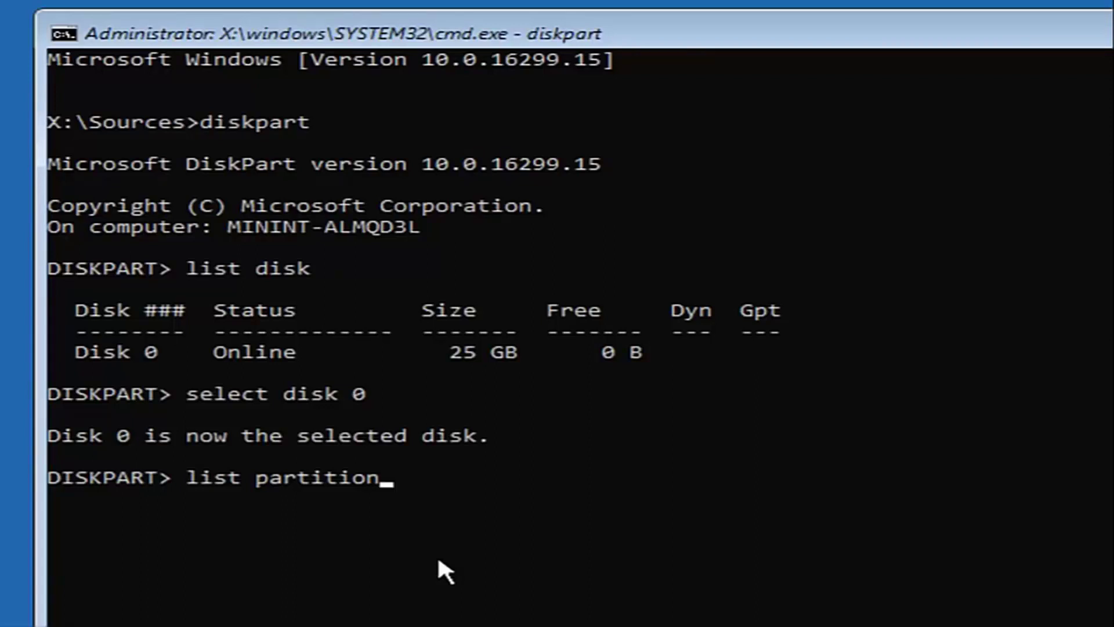
key(Return)
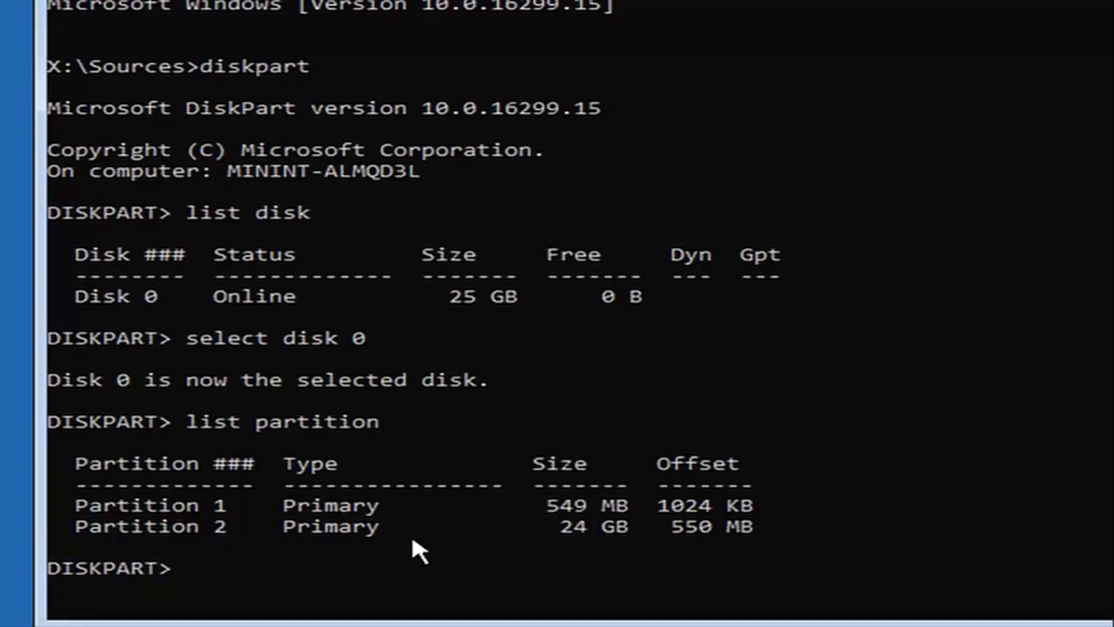
- Select Partition 2 with sel partition 2 and enter format fs=fat32 for it
text(sel)
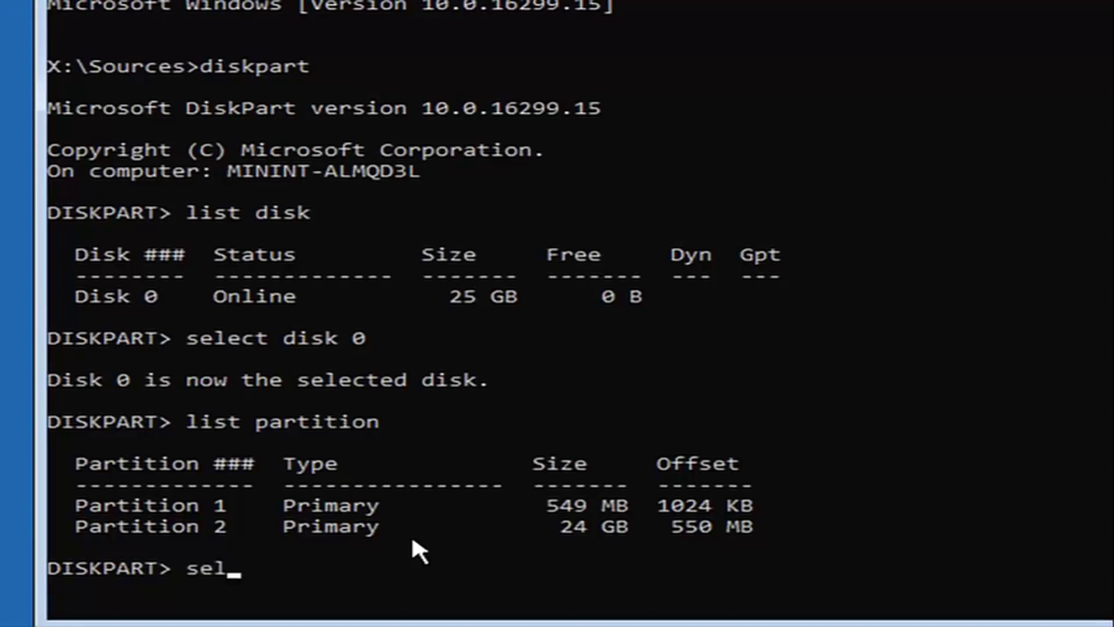
text( parti)
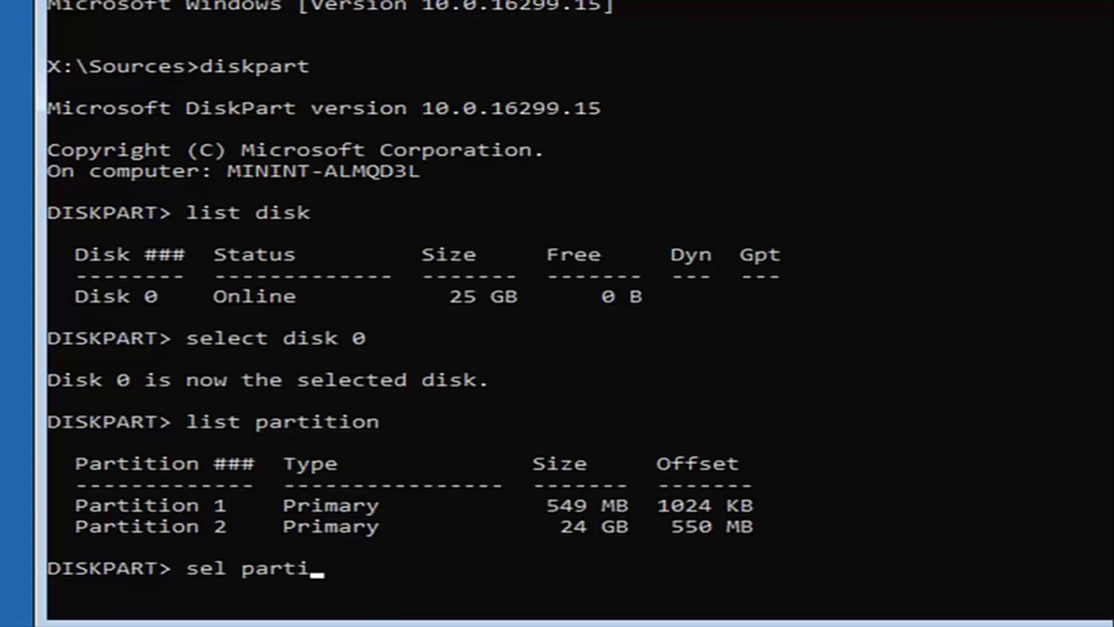
text(tion)
text(2)
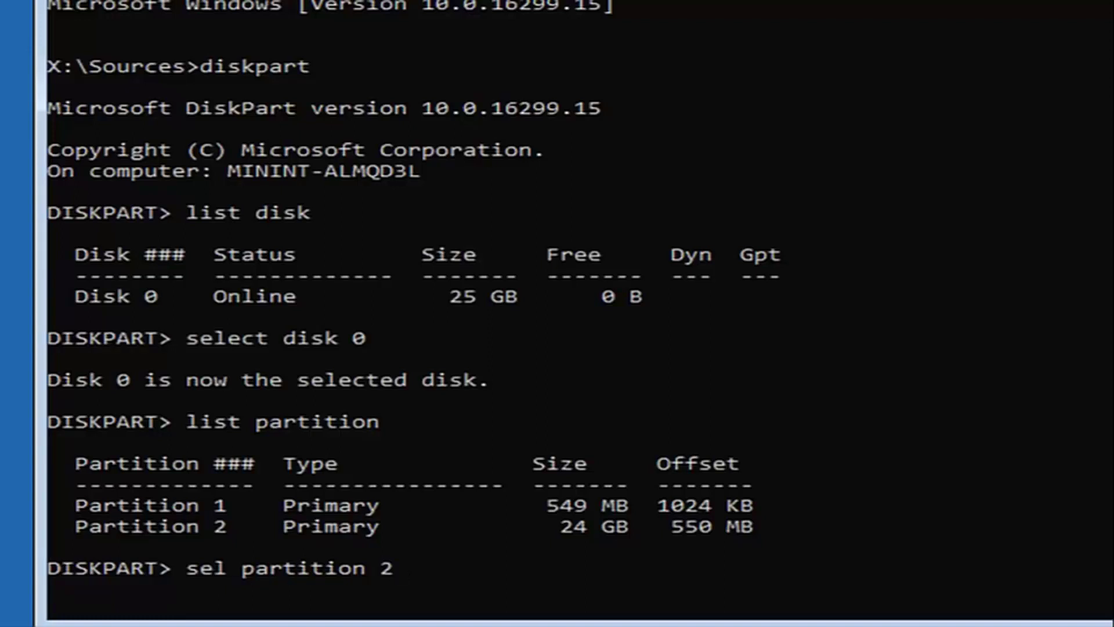
key(Return)
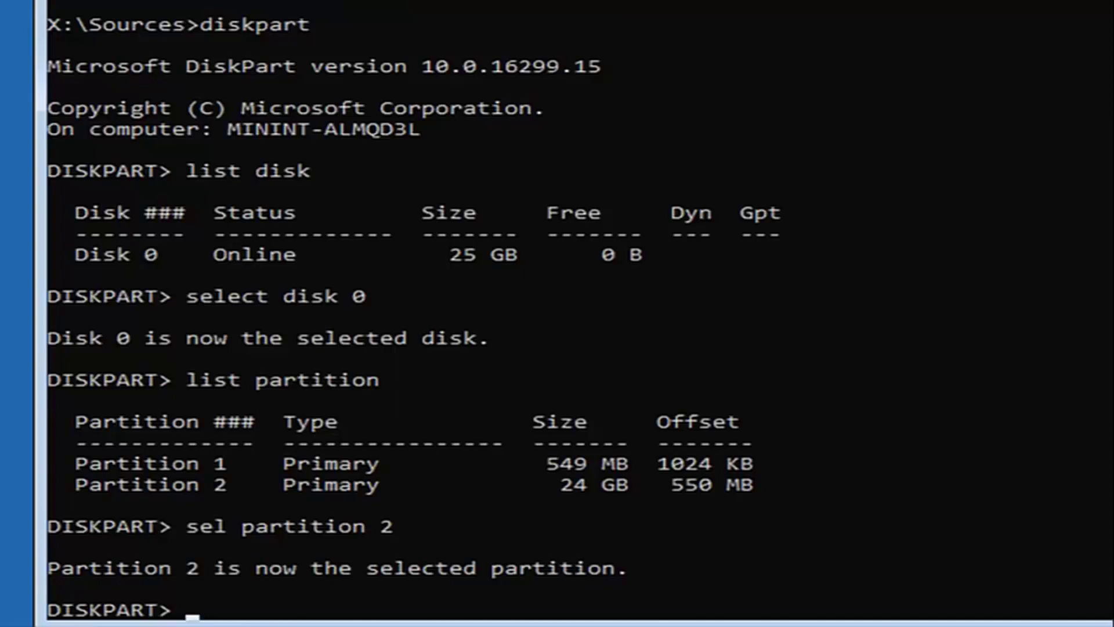
text(format)
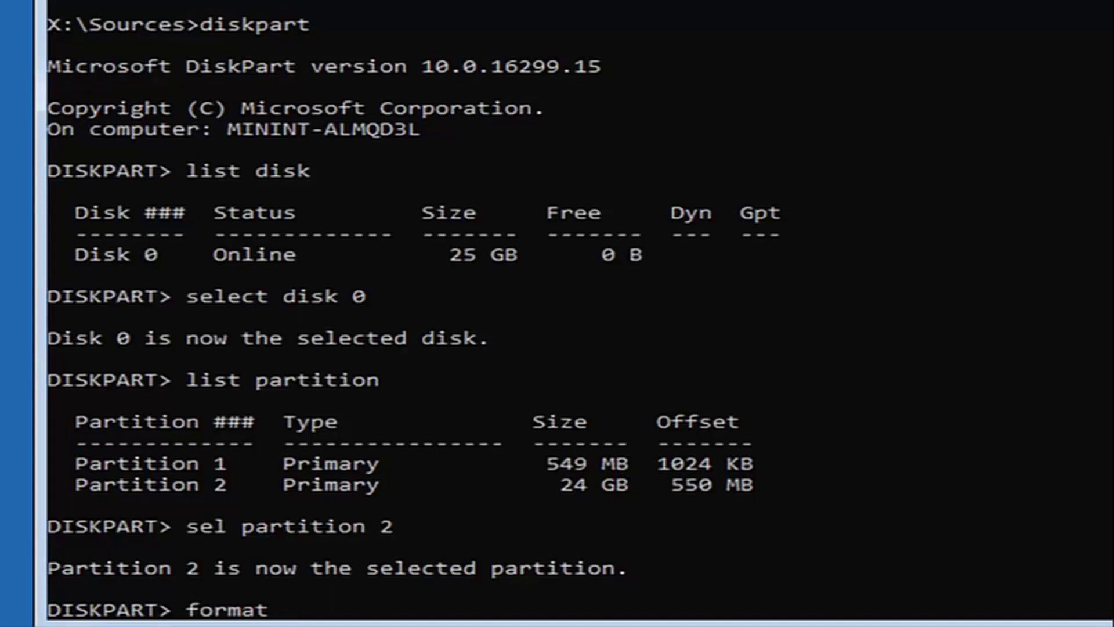
text( fs=fat32)
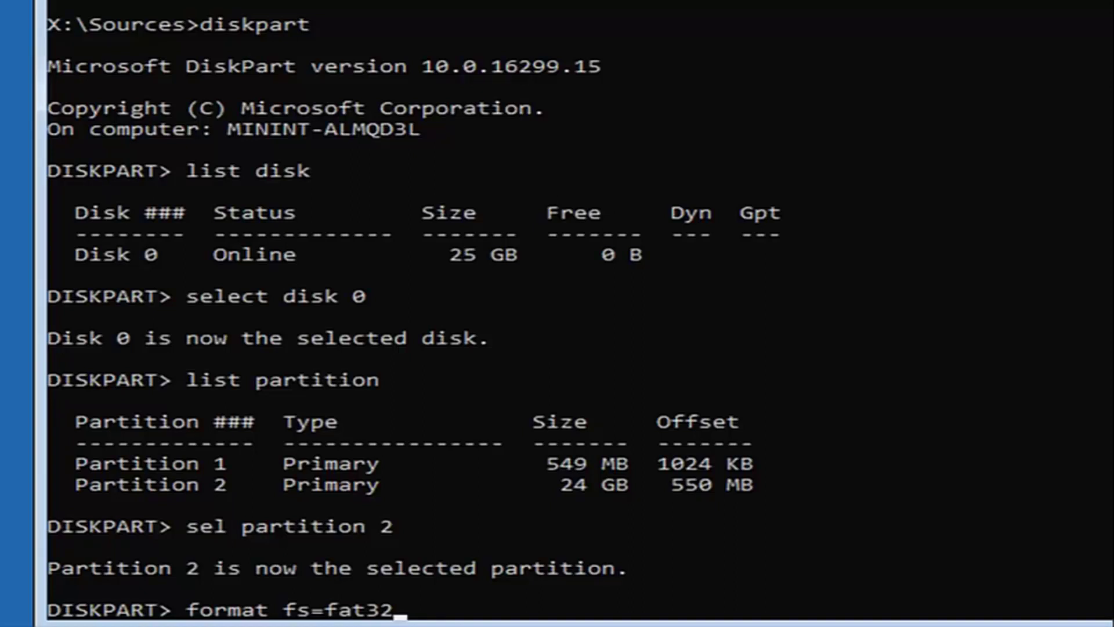
- Run the FAT32 format on Partition 2
key(Return)
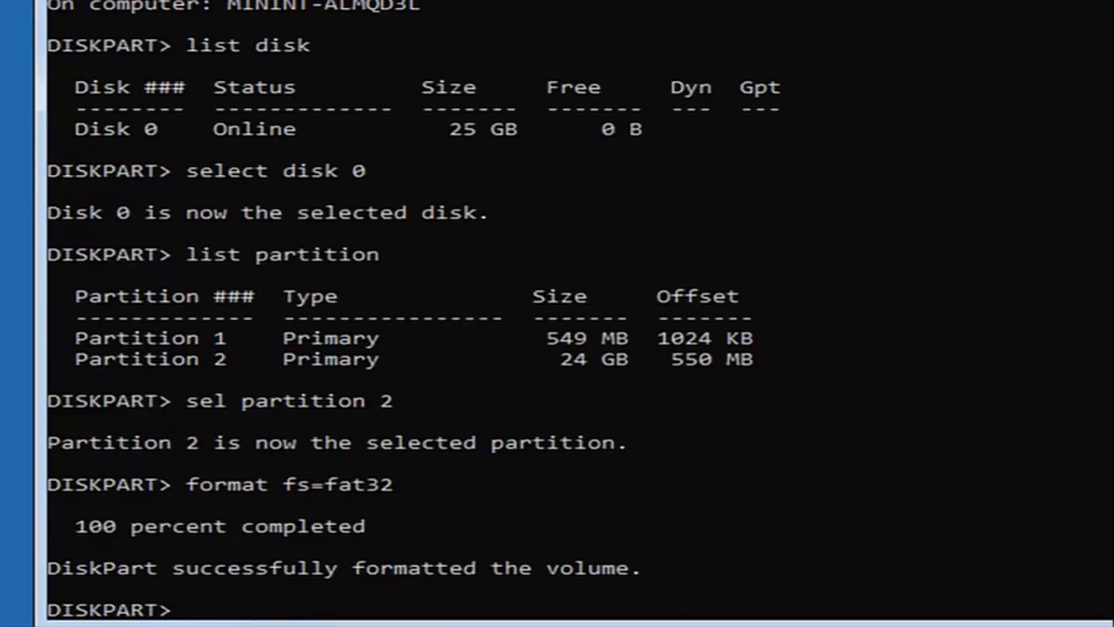
- Run list partition again to show the 549 MB and 24 GB Primary partitions
text(list parti)
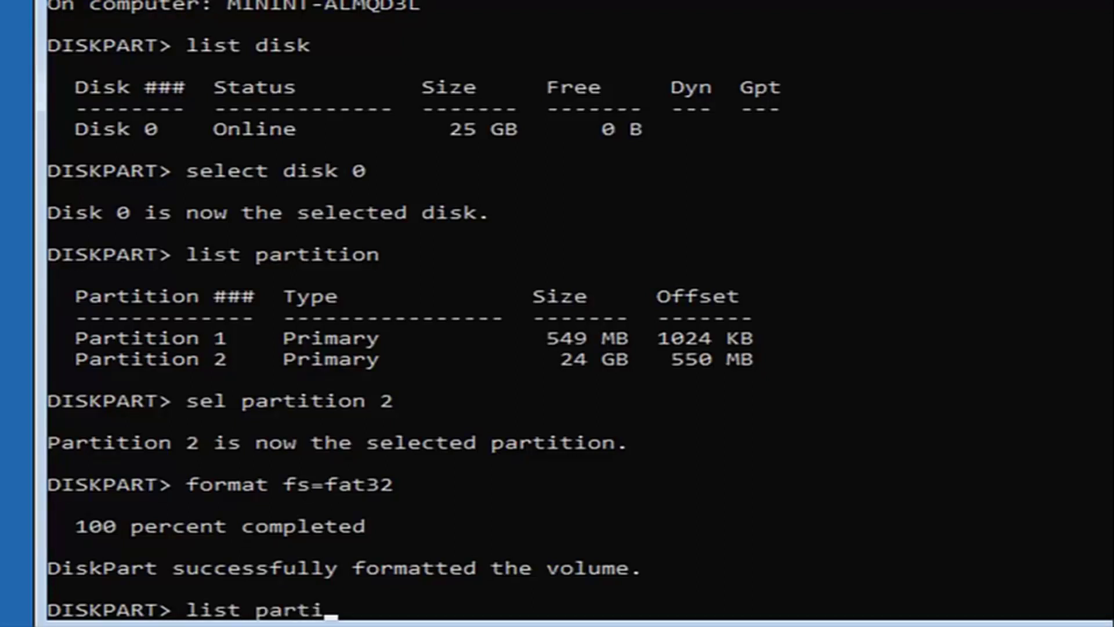
text(tion)
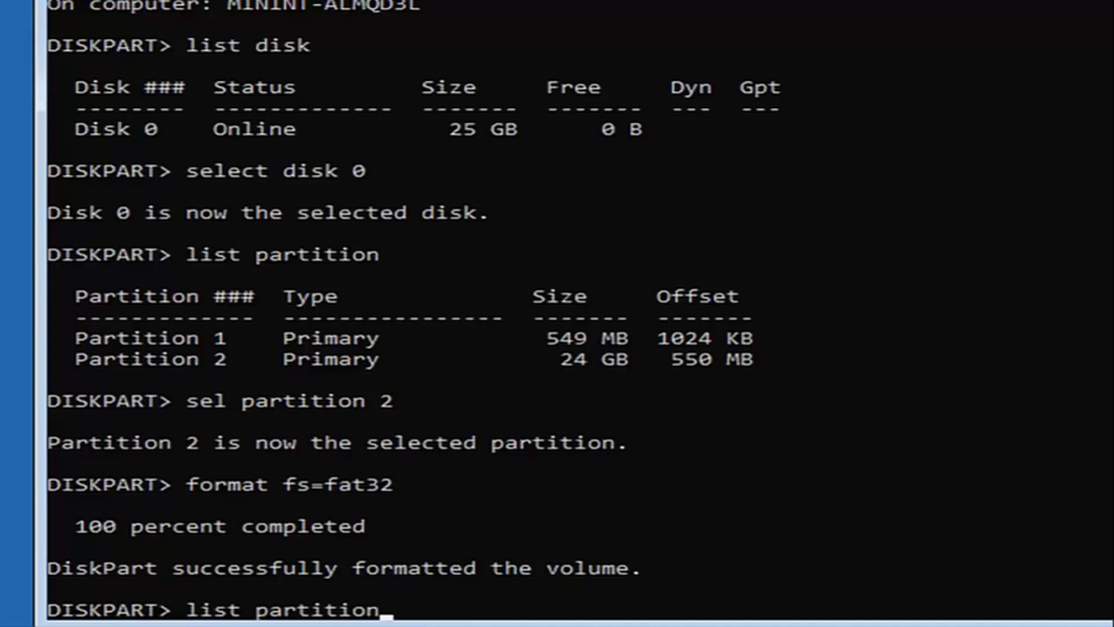
key(Return)
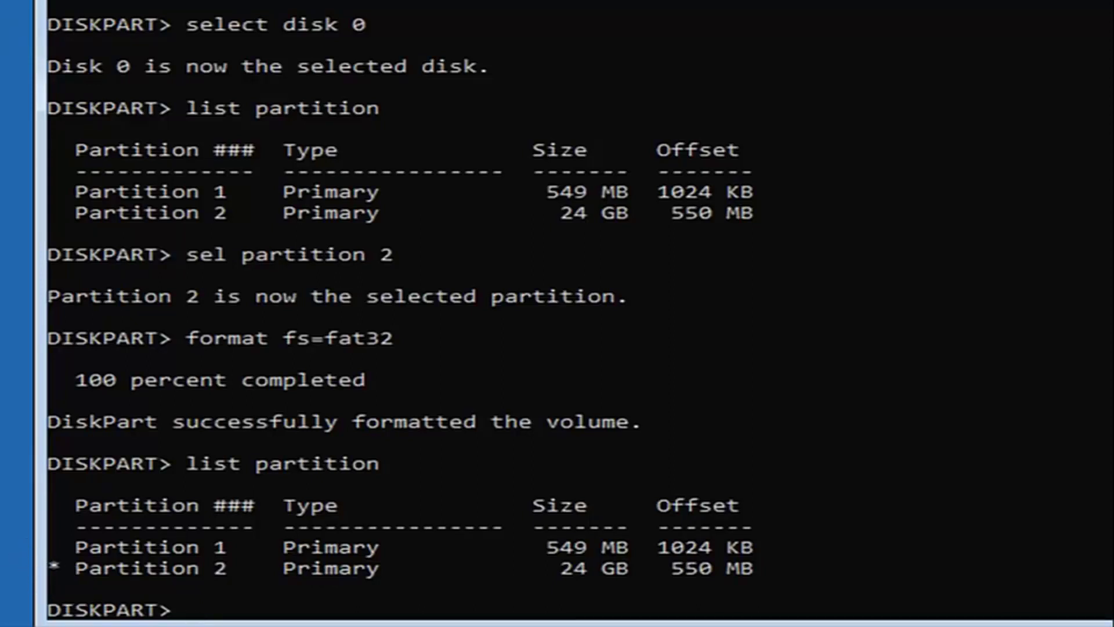
- Run sel partition 2 again after erasing a stray typed character
text(d)
key(BackSpace)
text(sel partit)
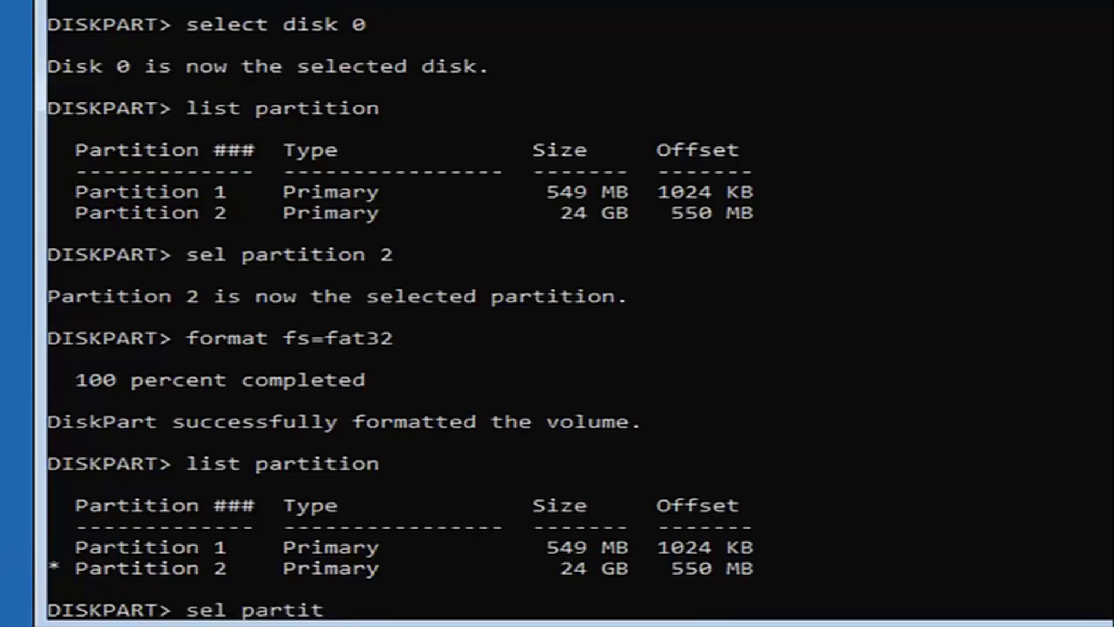
text(ion 2)
key(Return)
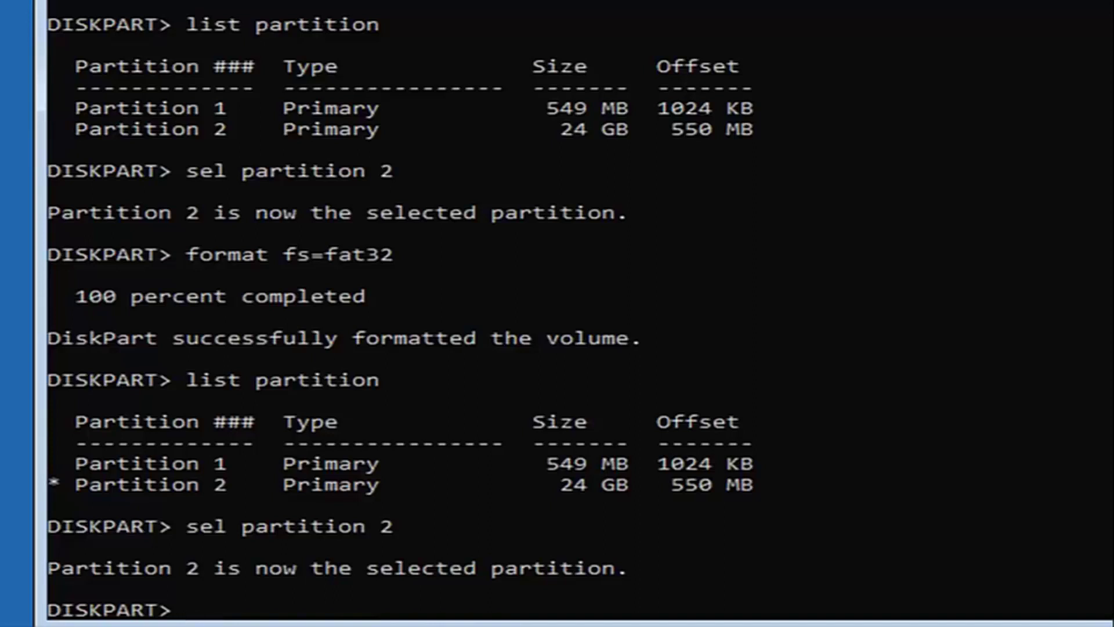
- Assign drive letter H: to Partition 2 with assign letter = H:
text(assign)
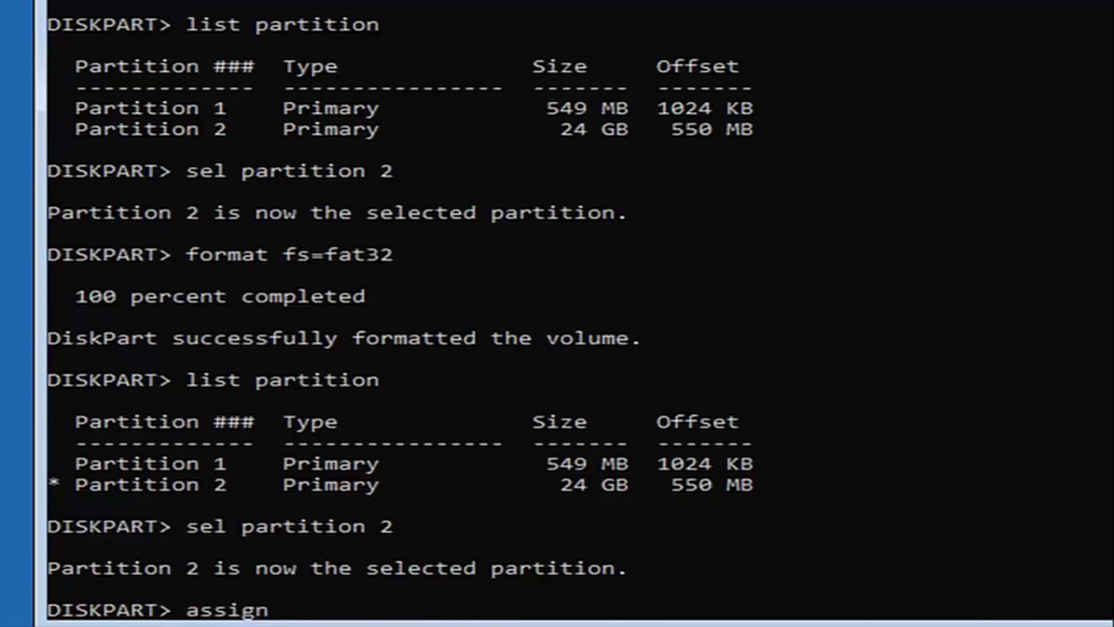
text( letter )
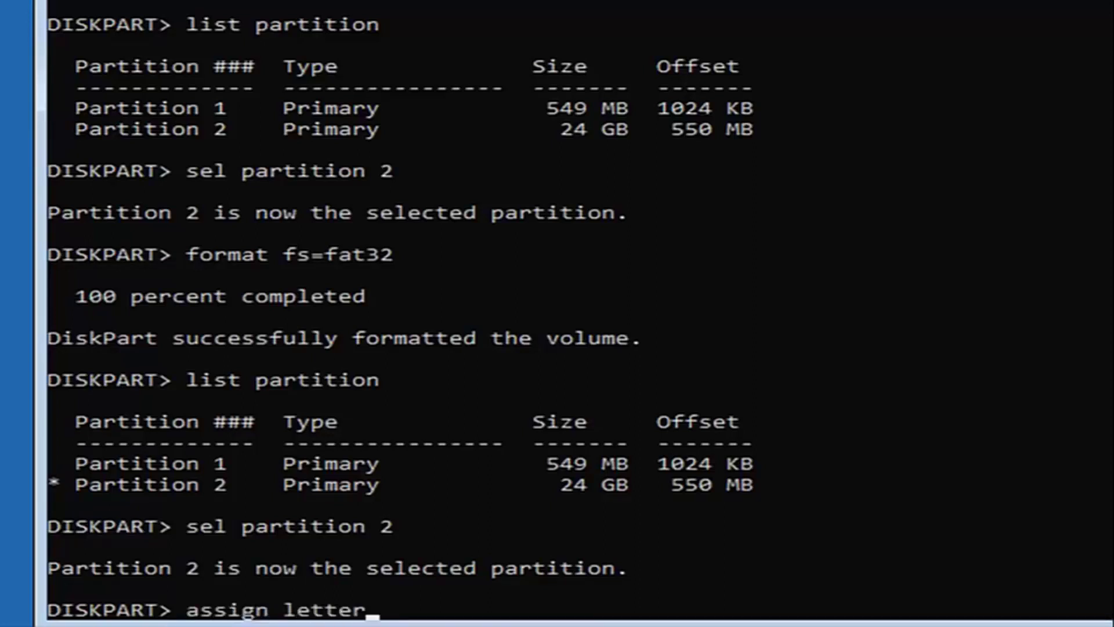
text(=)
text(H:)
key(Return)
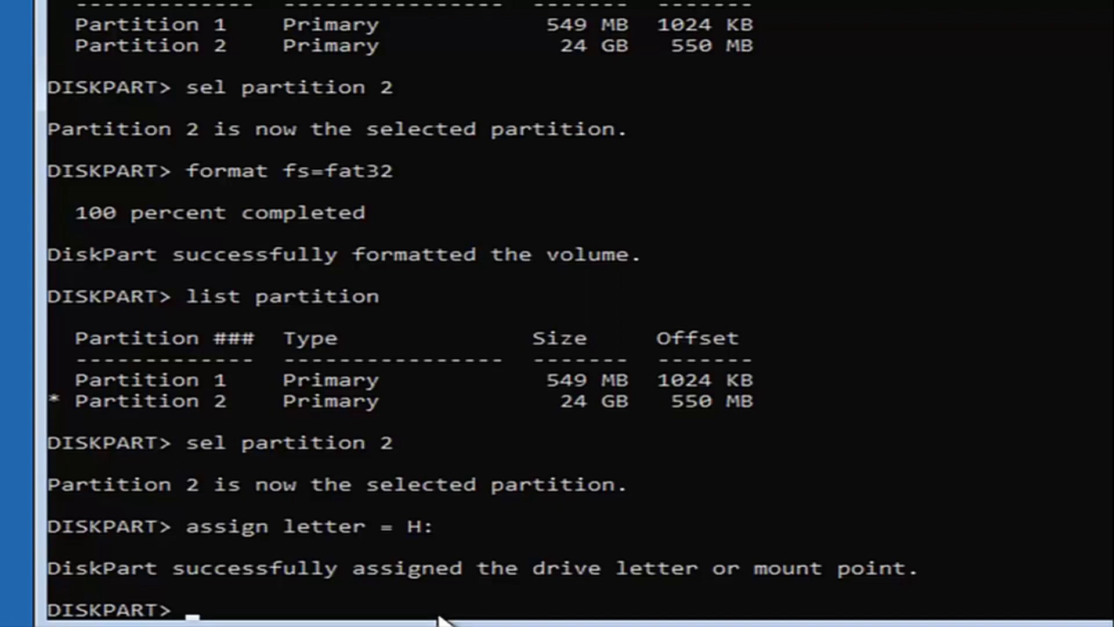
- Enter mkdir h:\EFI\ in DiskPart, which rejects it and prints its command list
text(mkdir)
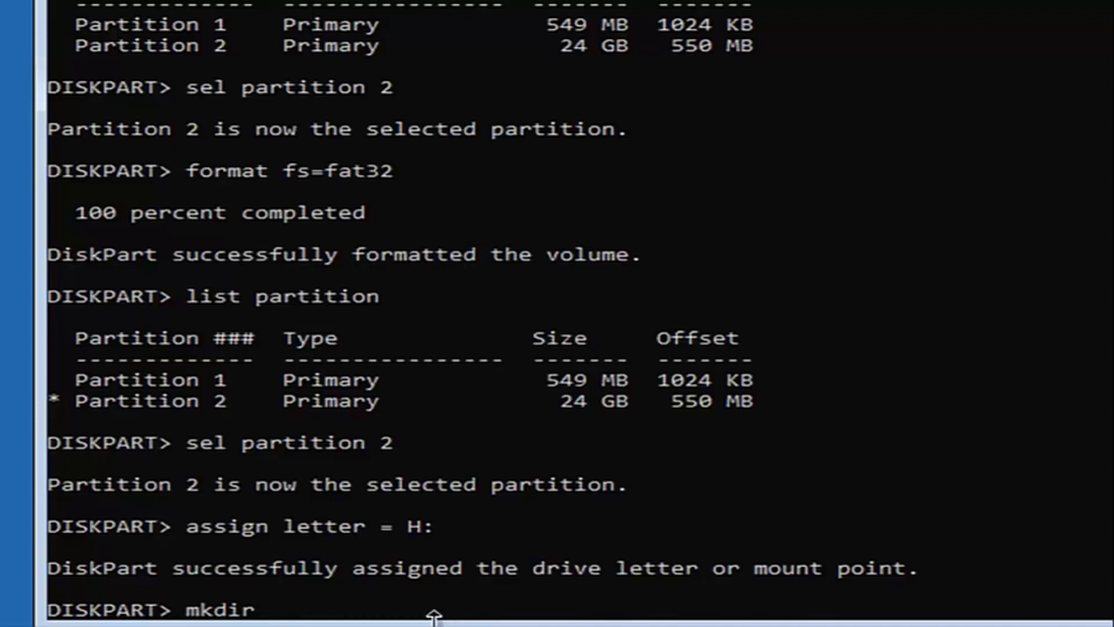
text( h:)
text(\)
text(EFI)
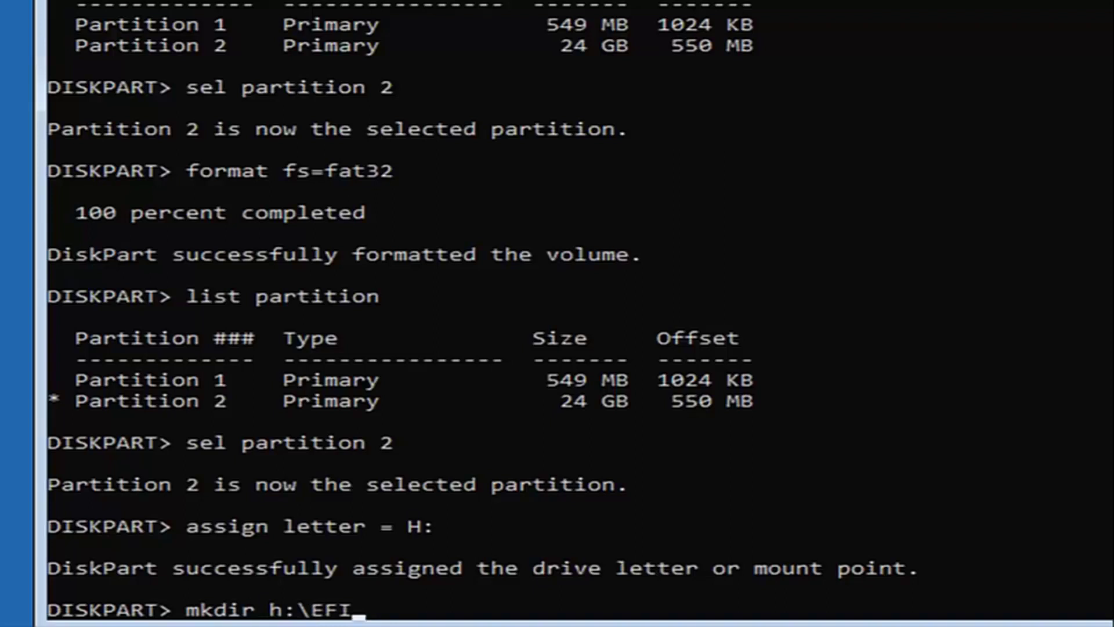
text(\)
key(Return)
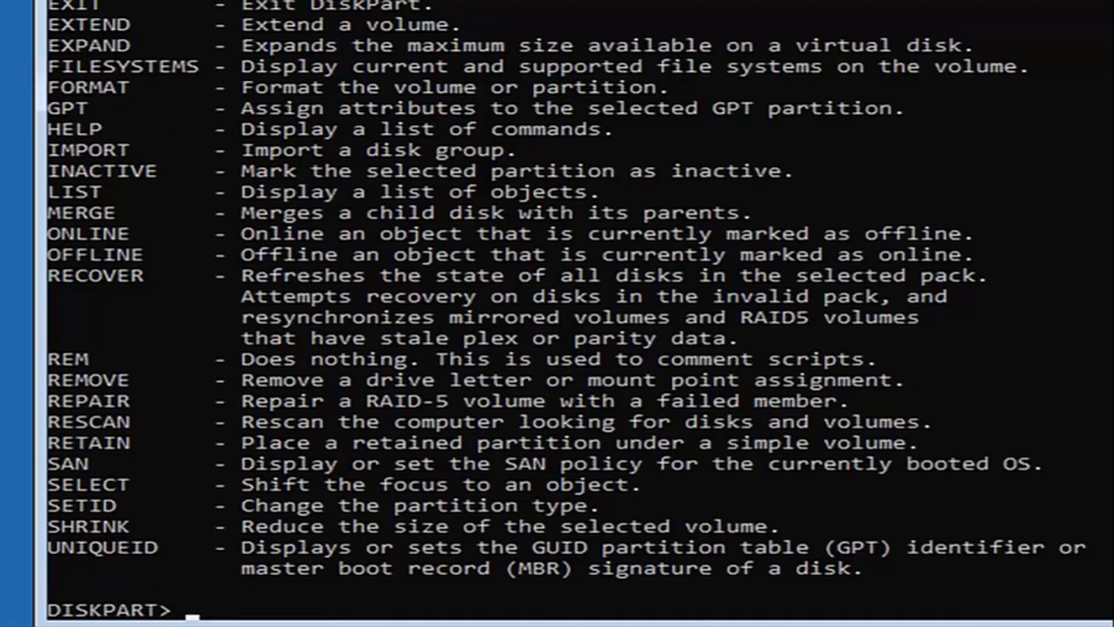
scroll(557, 314, down, 1)
- Exit DiskPart and list the contents of drive H
text(exit)
key(Return)
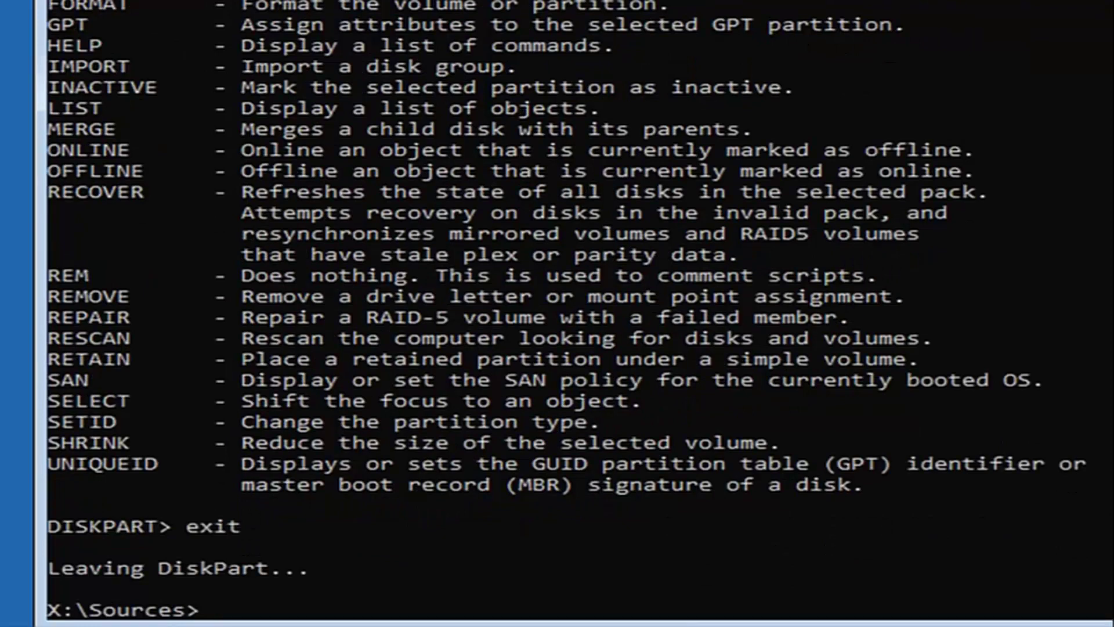
text(dir h:)
key(Return)
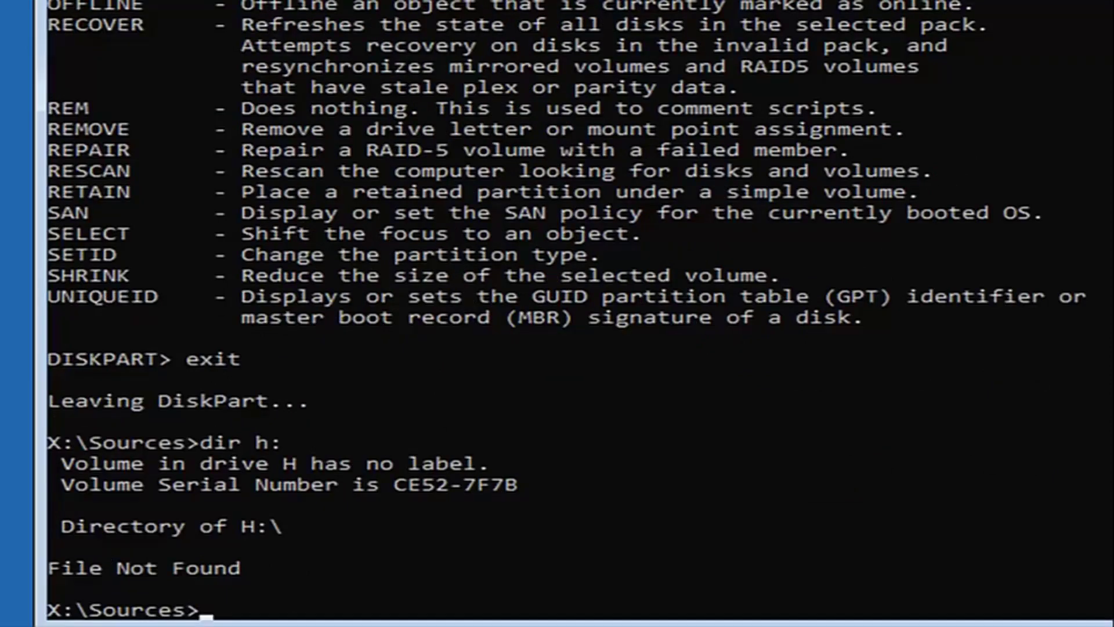
- Create h:\EFI and h:\EFI\Microsoft, then change into h:\EFI\Microsoft with cd /d
text(mkdir)
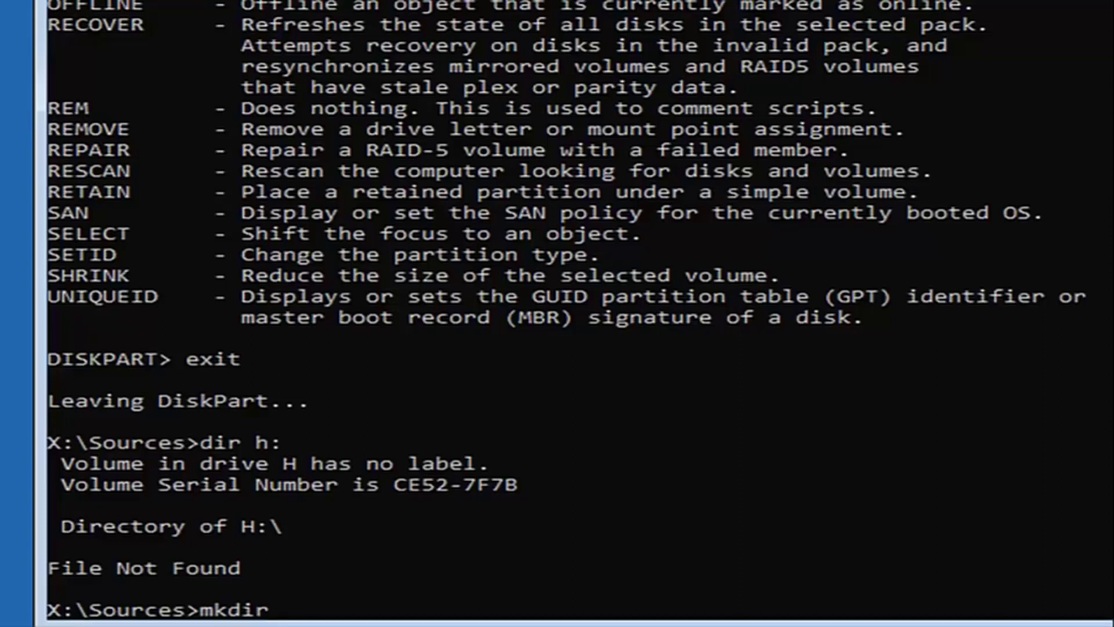
text( h:\EFI\)
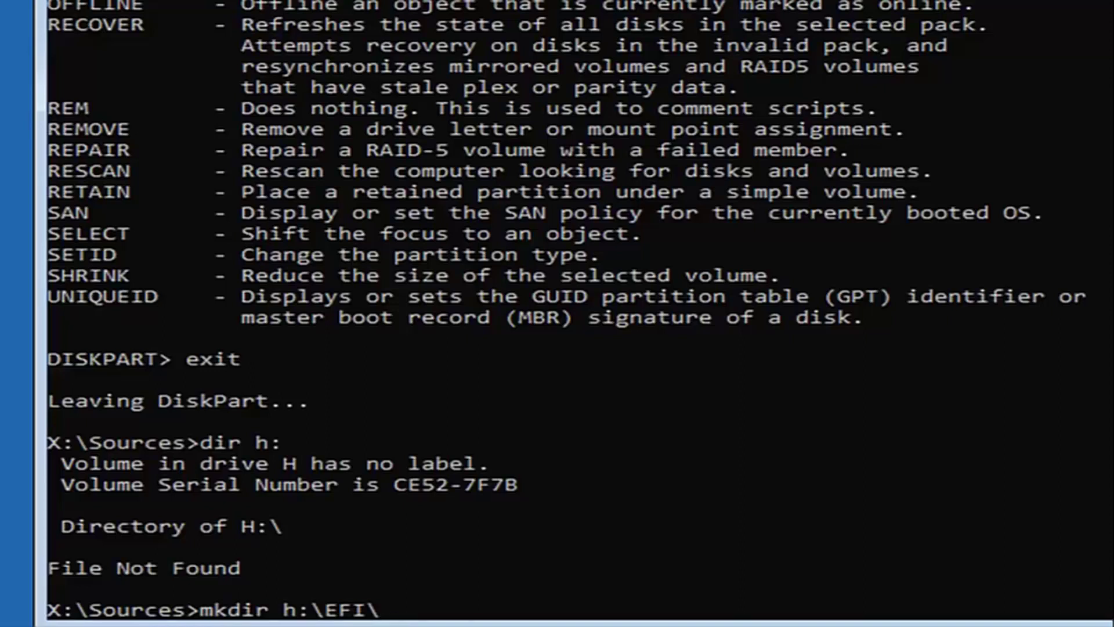
key(Return)
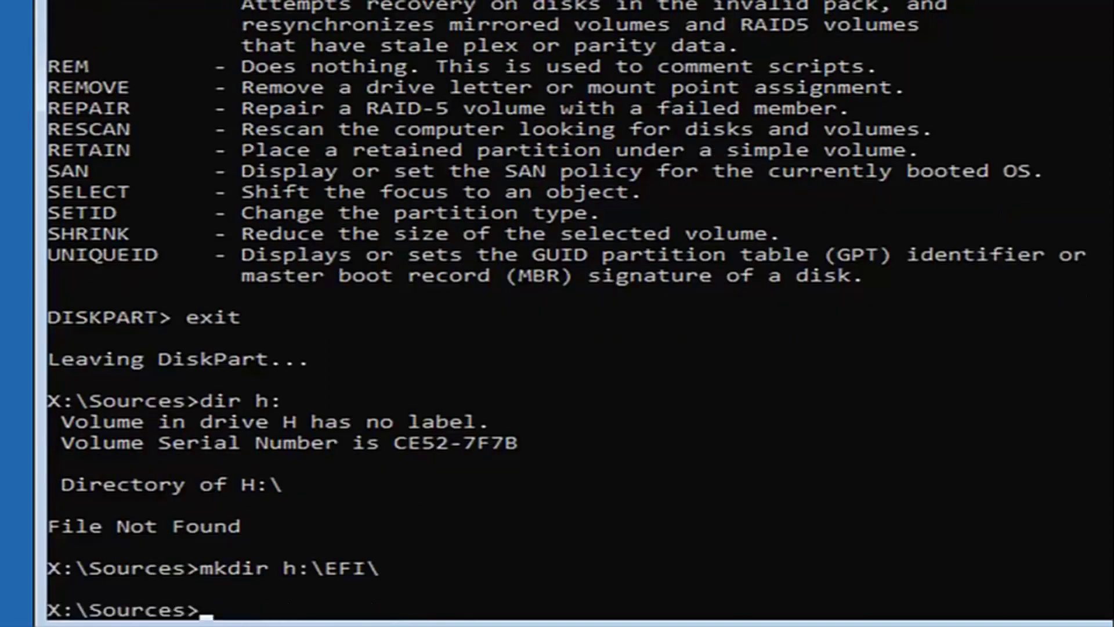
text(mkdir )
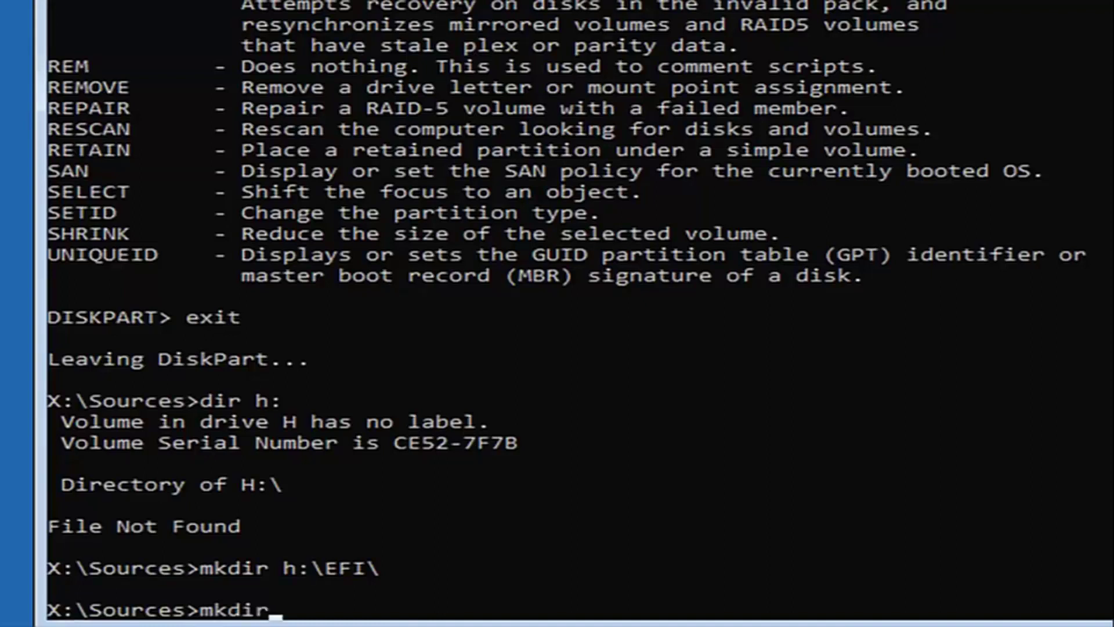
text(h:\EFI\)
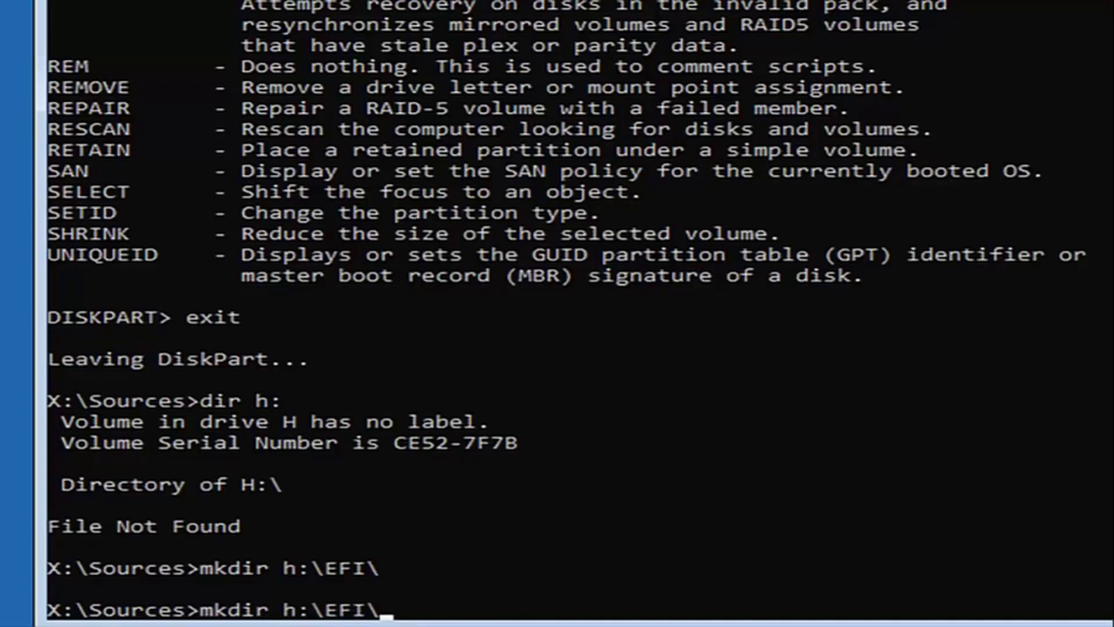
text(Microsoft)
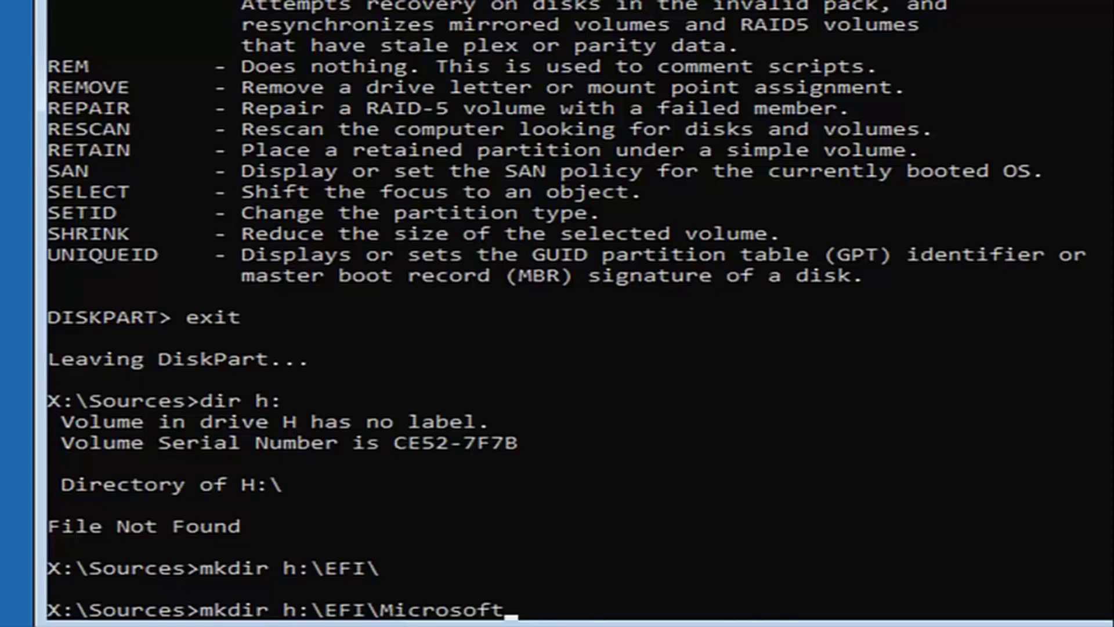
key(Return)
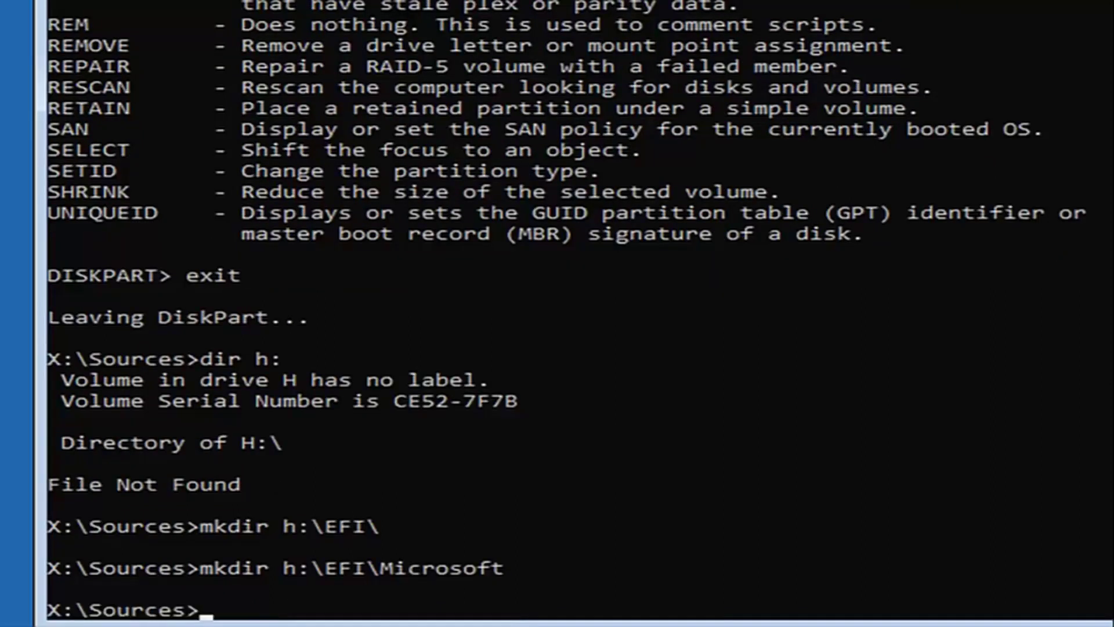
text(cd /d h:)
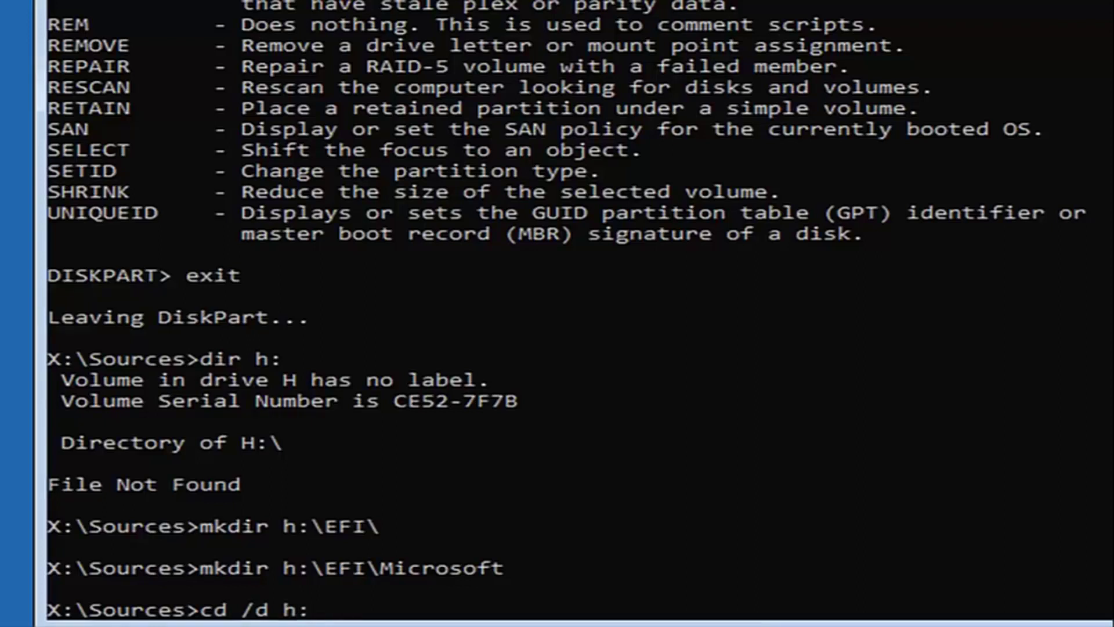
text(\EFI\Microsoft)
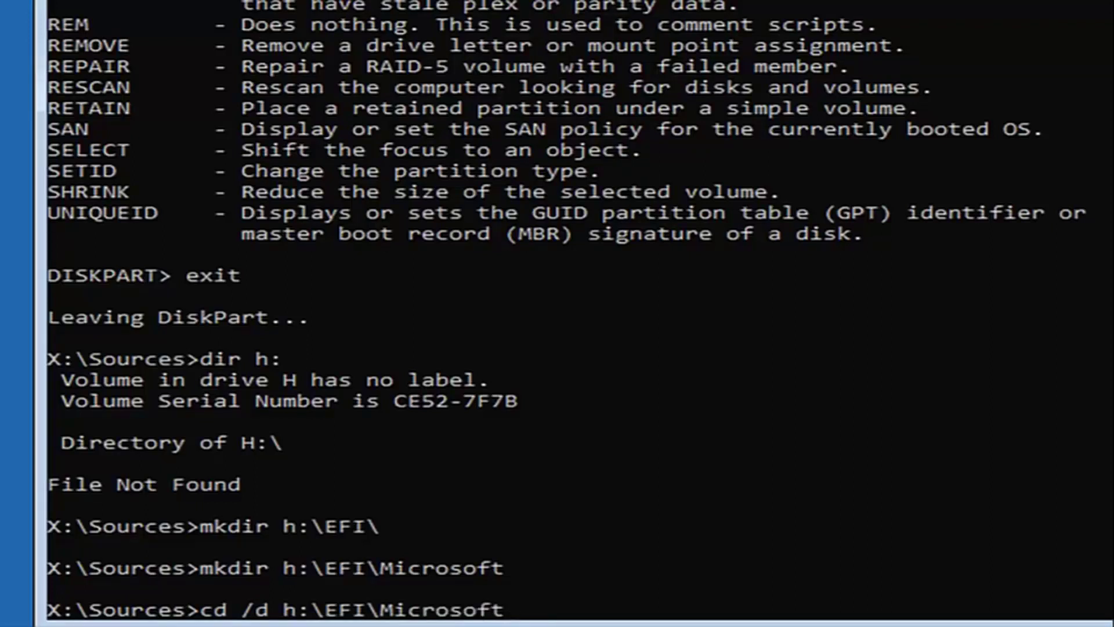
key(Return)
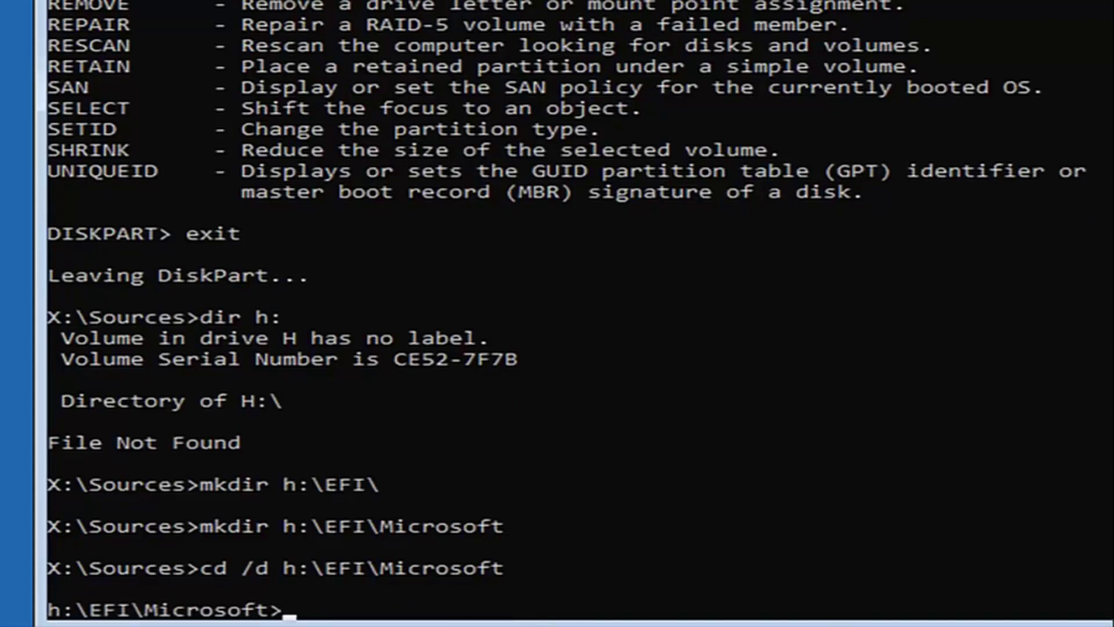
- Run bootrec /fixboot at the h:\EFI\Microsoft prompt
text(boot)
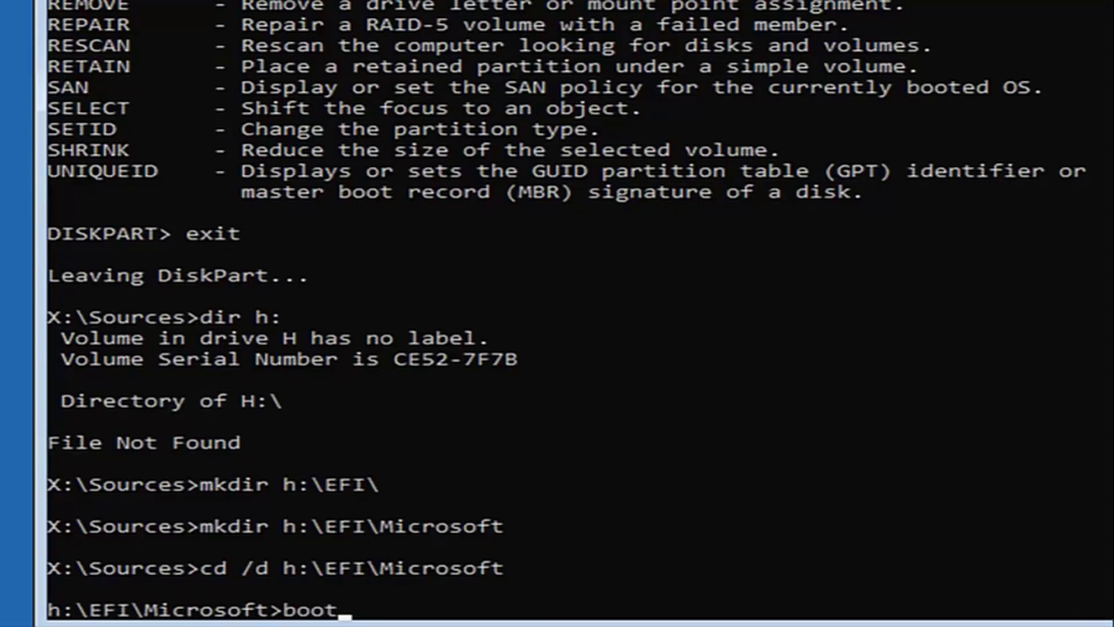
text(rec /fixvo)
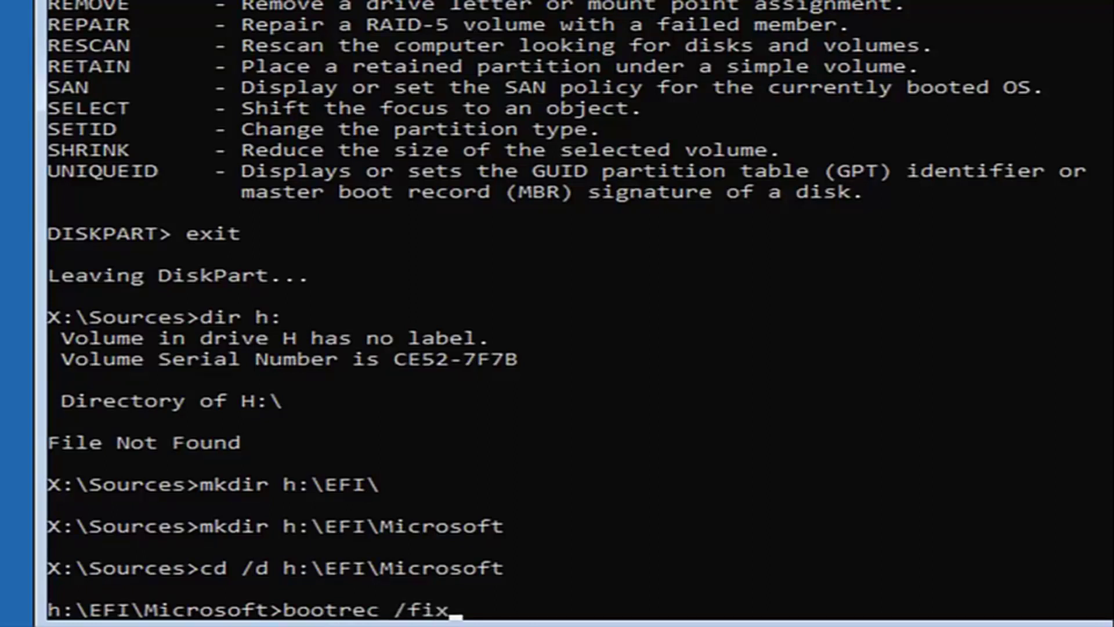
key(BackSpace)
key(BackSpace)
text(boot)
key(Return)
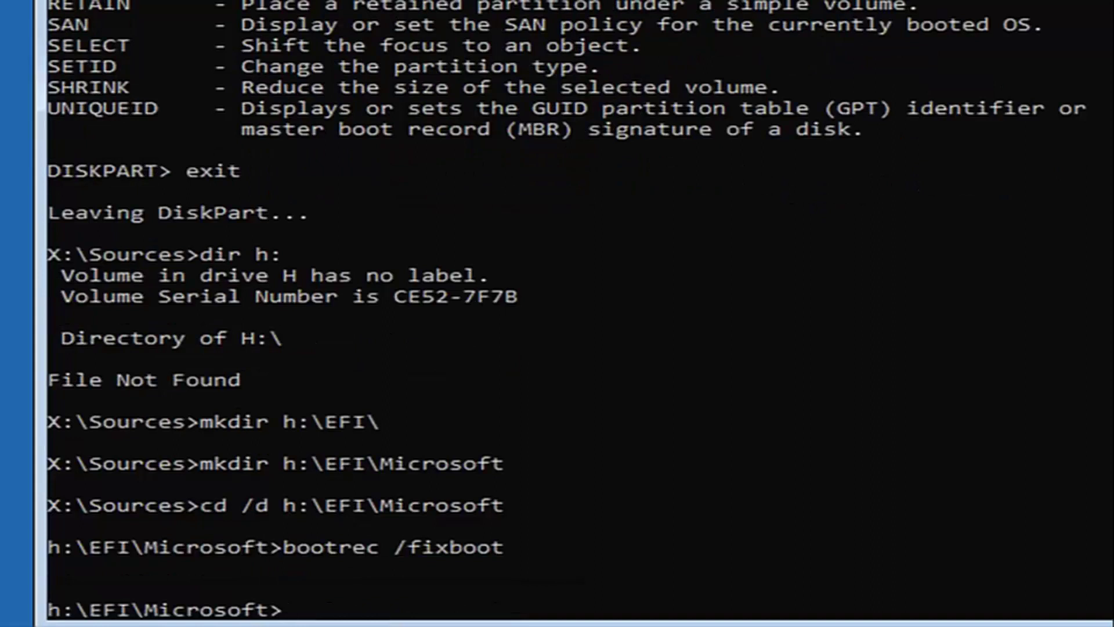
- Enter bcdboot c:\Windows /l en-us /s h: /f ALL to rebuild boot files on H
text(bcdboot)
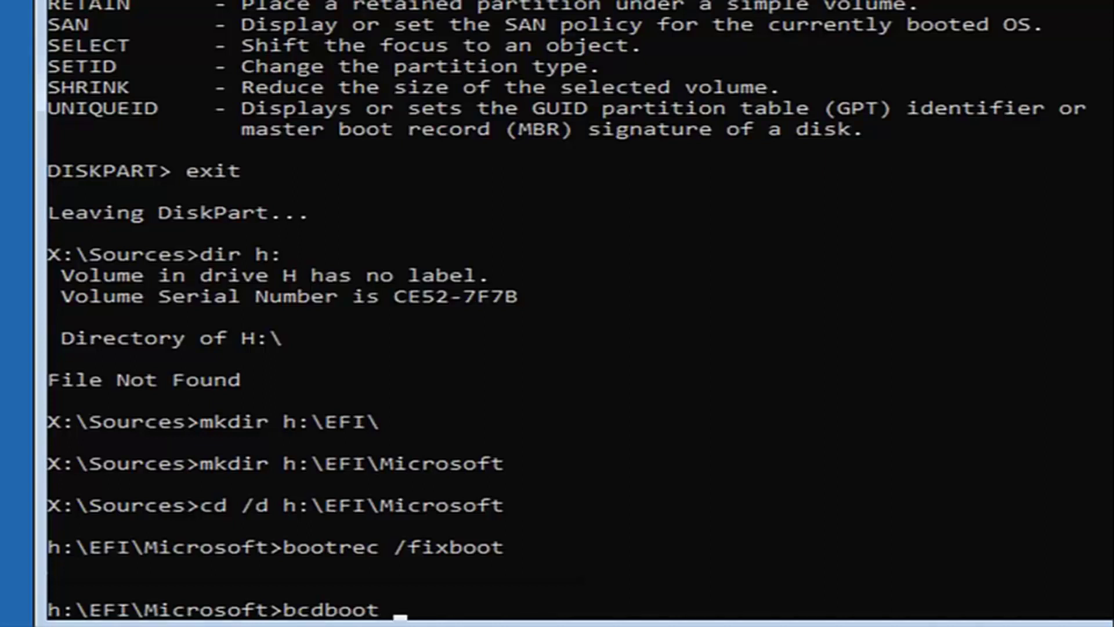
text( c)
text(:\Windws)
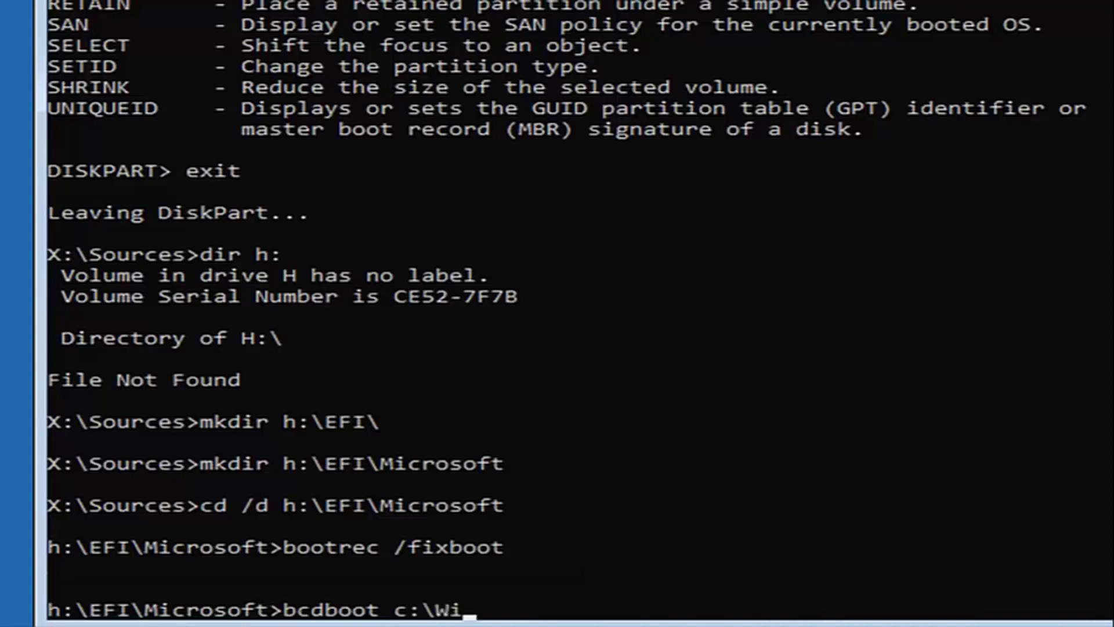
key(BackSpace)
key(BackSpace)
text(ows /)
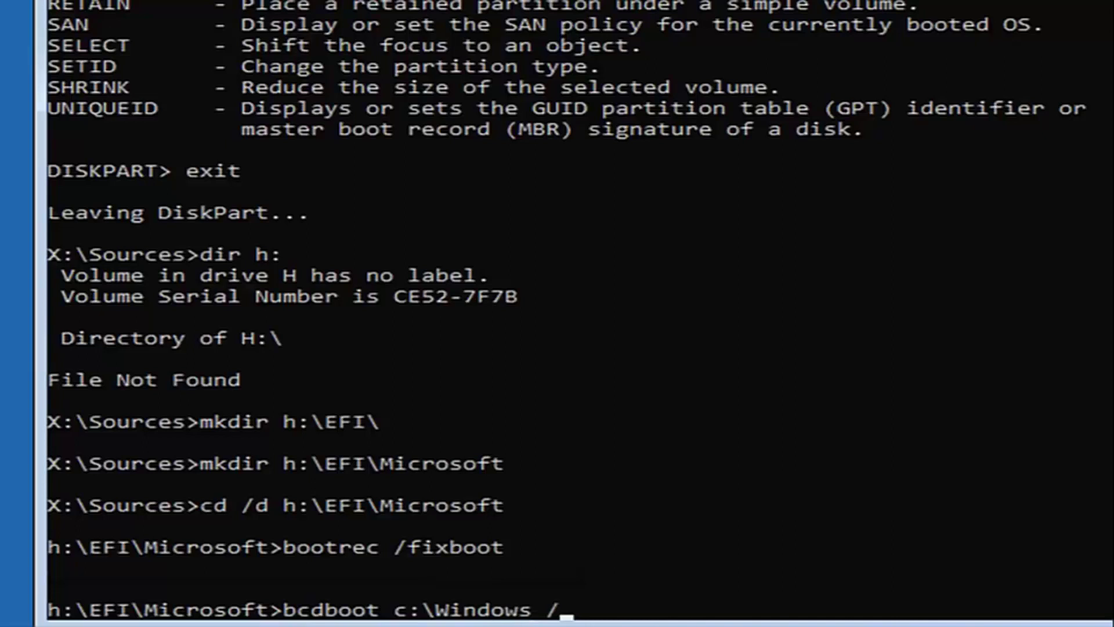
text(l)
key(BackSpace)
text(l)
text(eb-)
key(BackSpace)
key(BackSpace)
text(n-us /s)
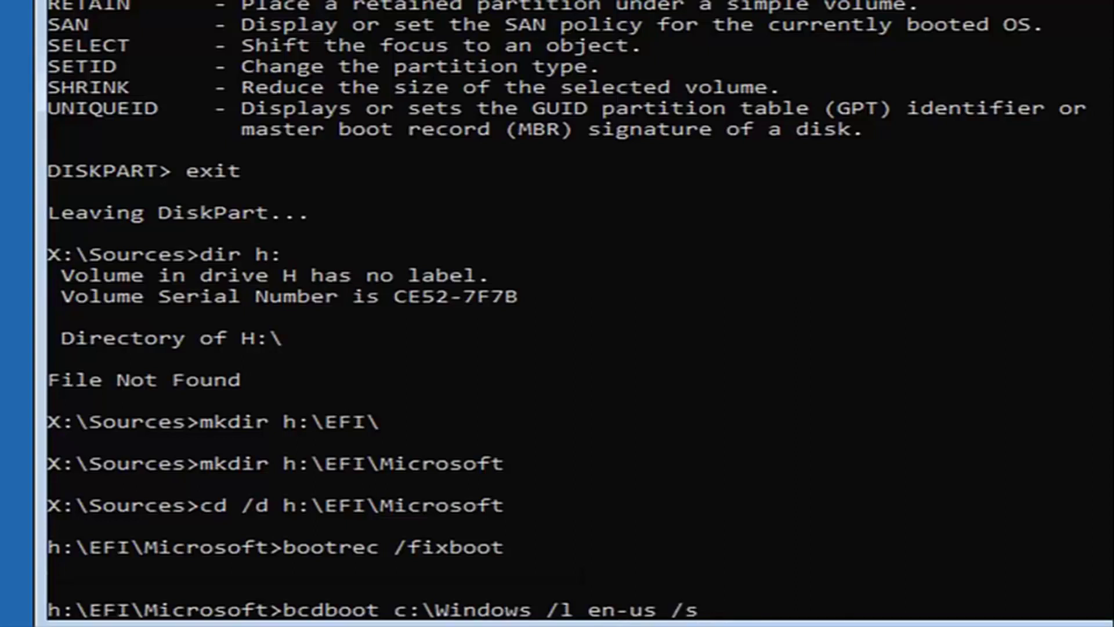
text( h: /f ALL)
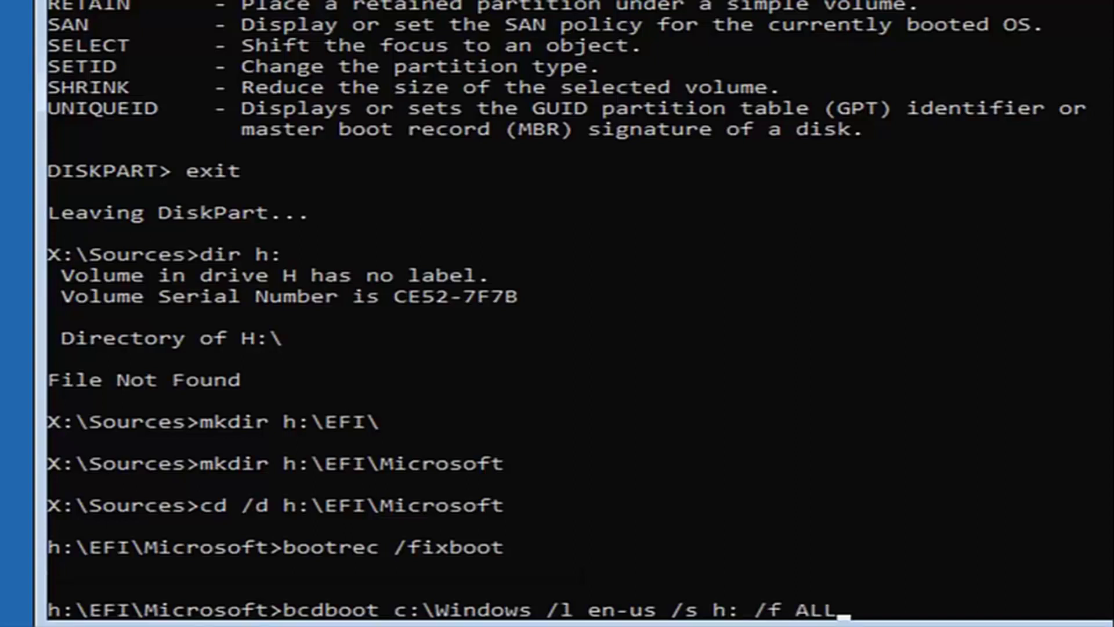
key(Return)
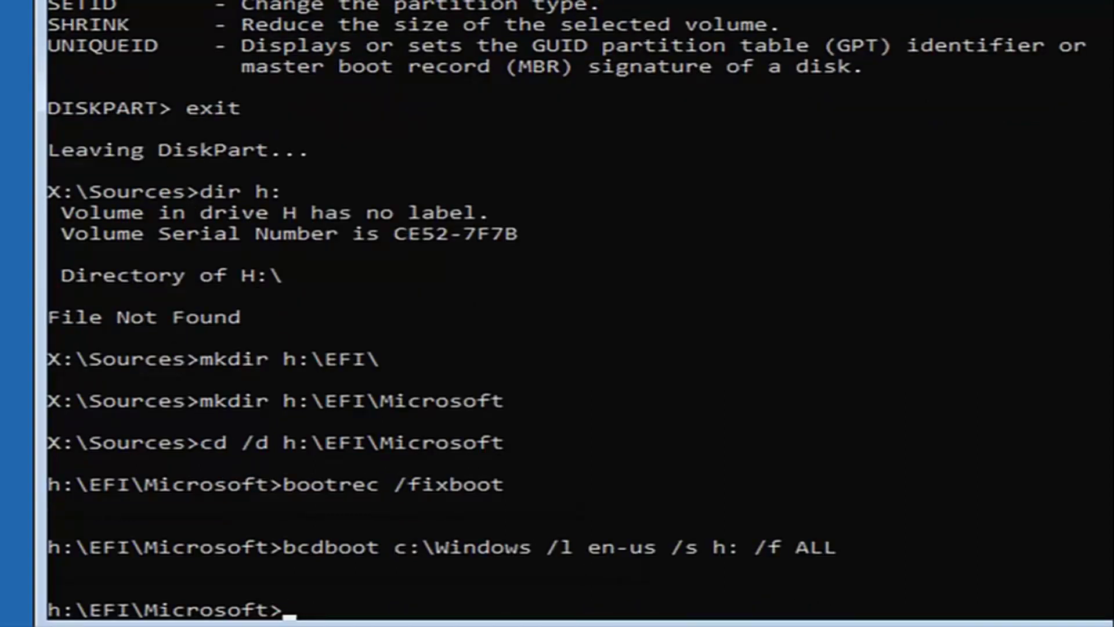
- List the h:\EFI\Microsoft folder and check for a Boot subfolder
text(dir)
key(Return)
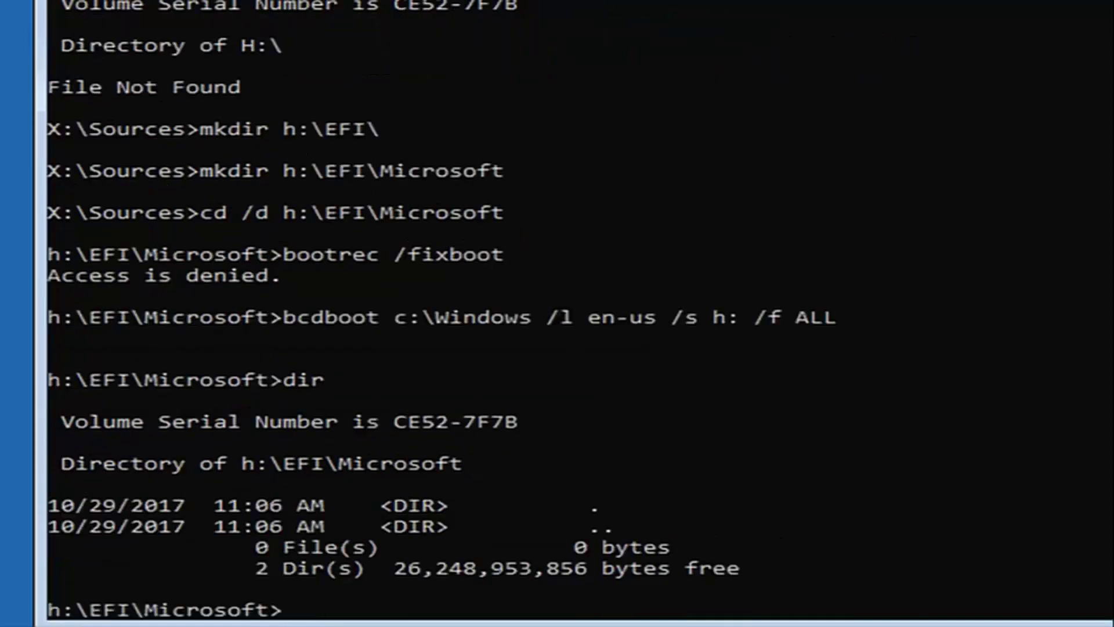
text(dir Boot)
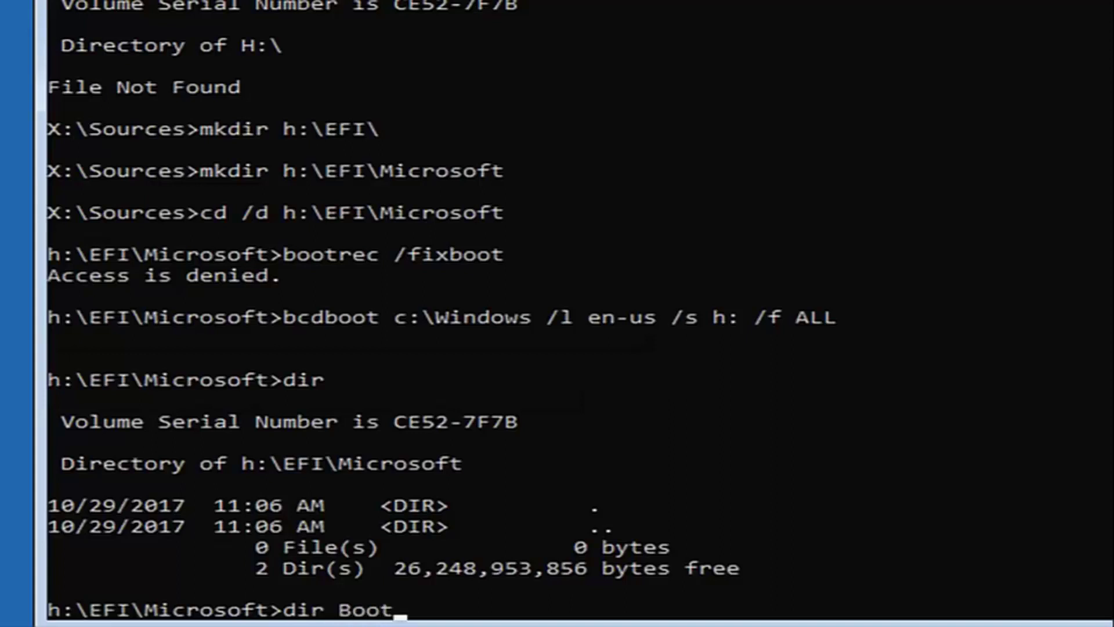
key(Return)
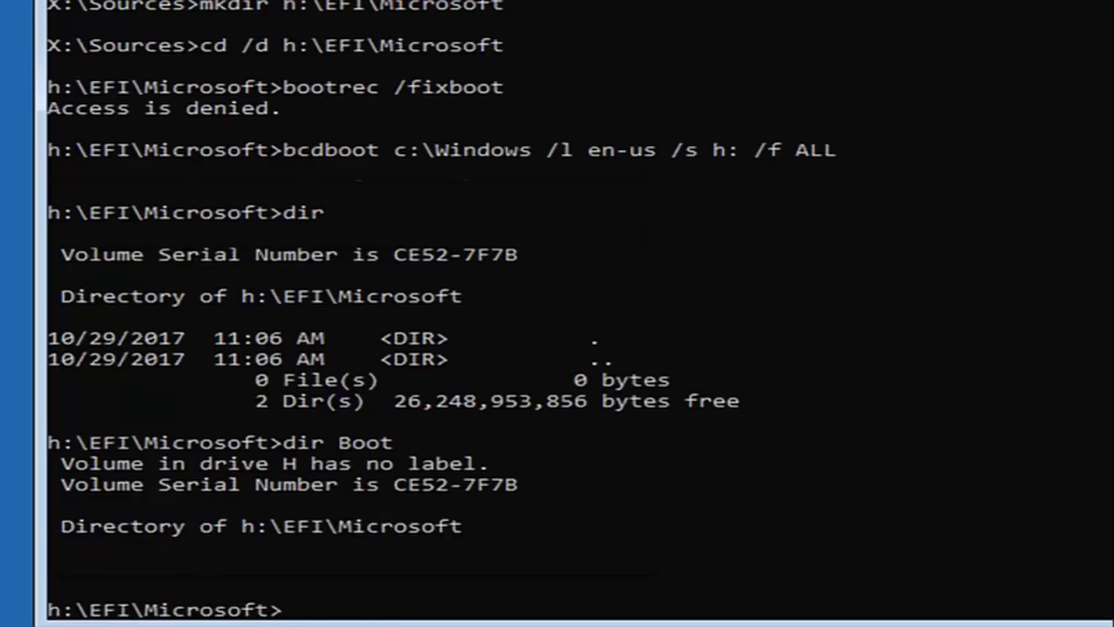
- Exit the command console and continue to Windows 10
text(exit)
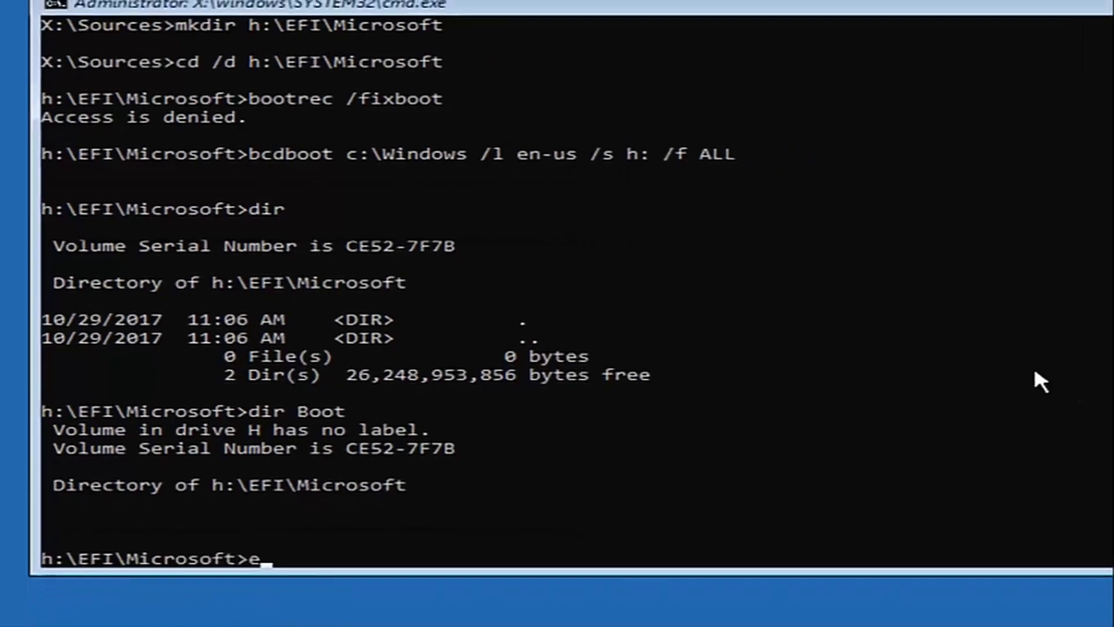
key(Return)
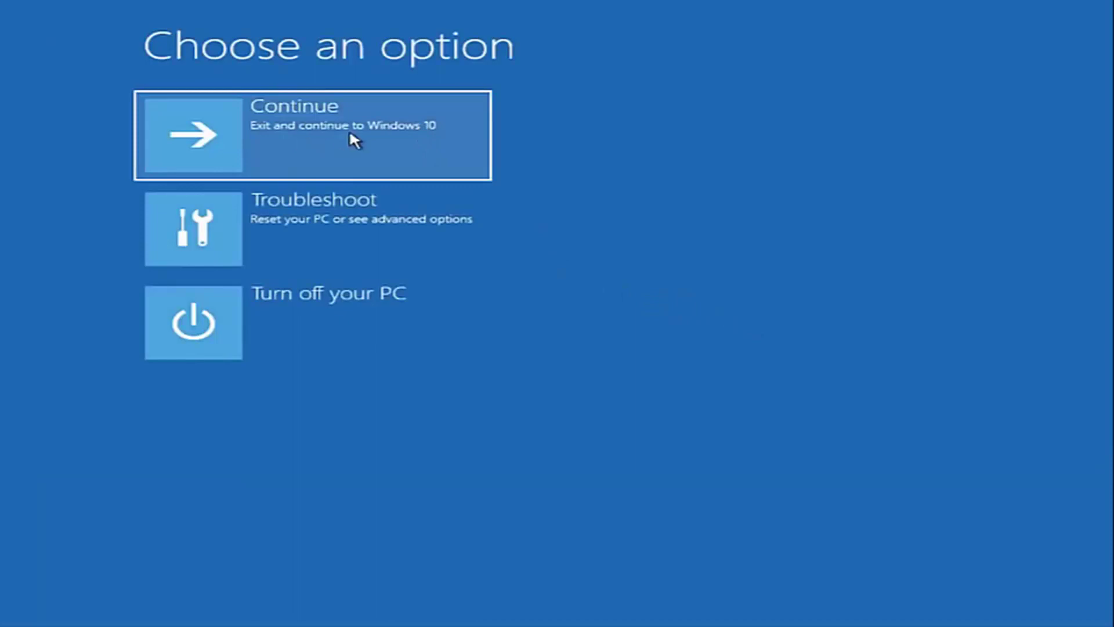
click(268, 133)
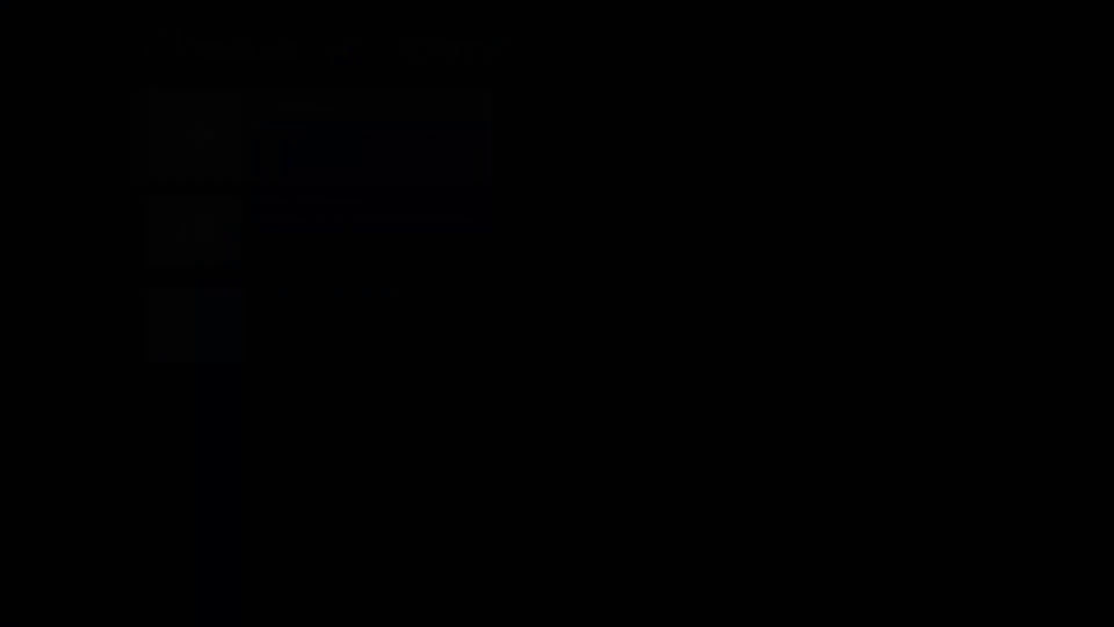